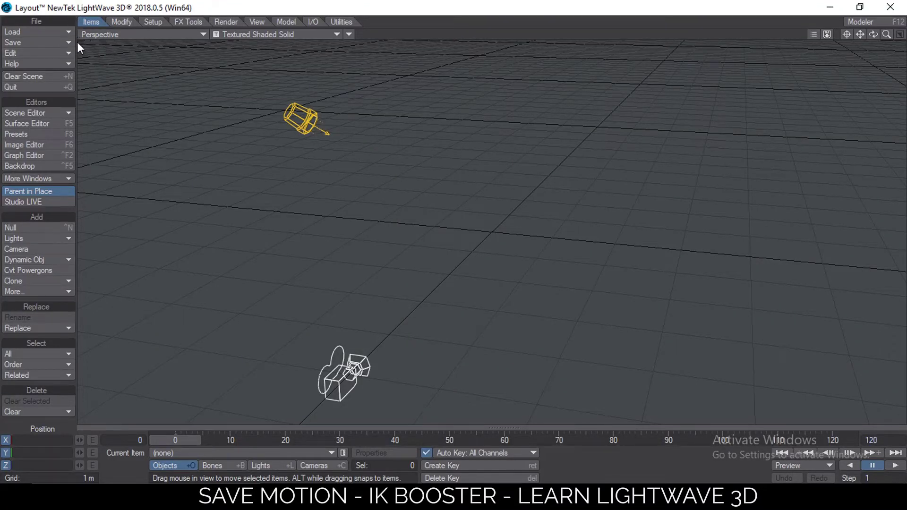
- Load the object mateyo2.lwo from the mafella folder into the scene
left_click(52, 33)
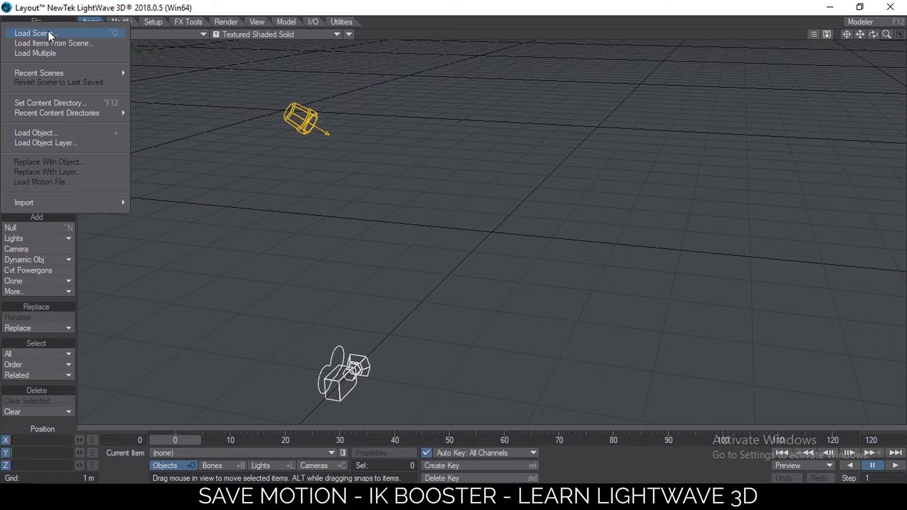
left_click(52, 133)
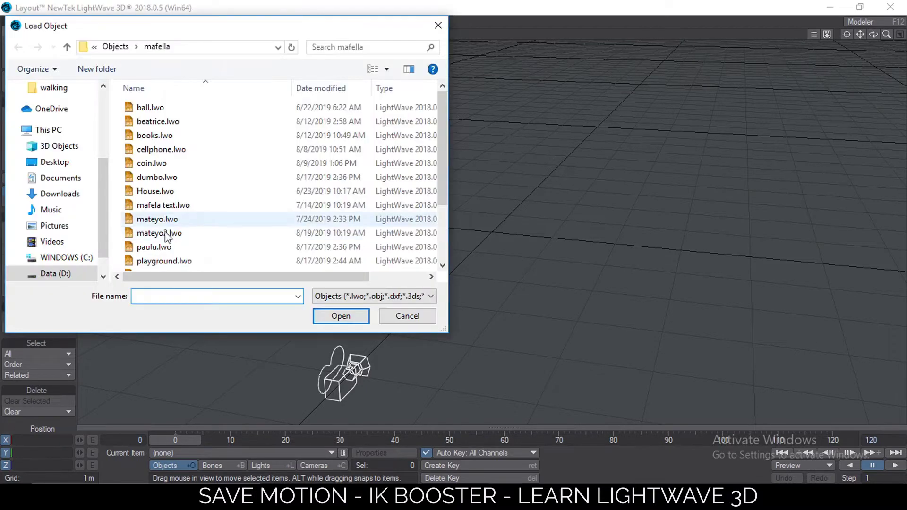
left_click(164, 235)
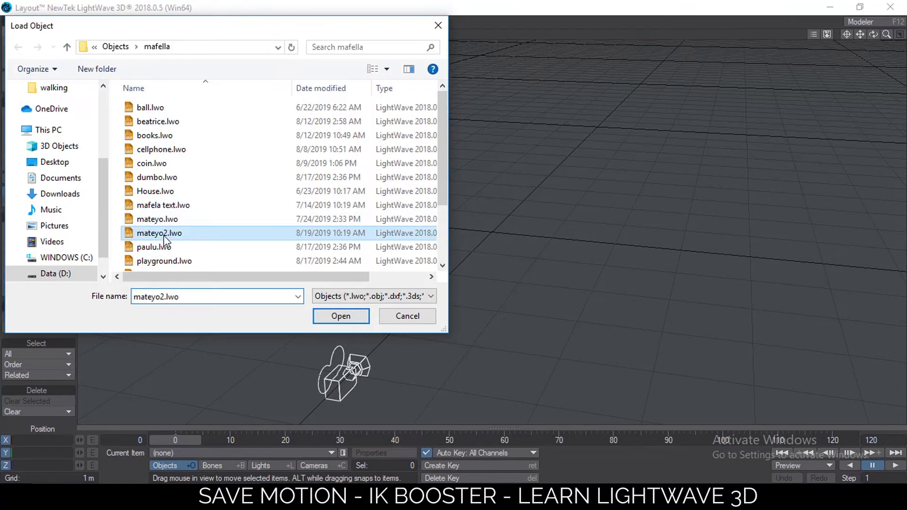
double_click(163, 235)
- Convert the mateyo2 character's skelegons into bones
left_click(147, 21)
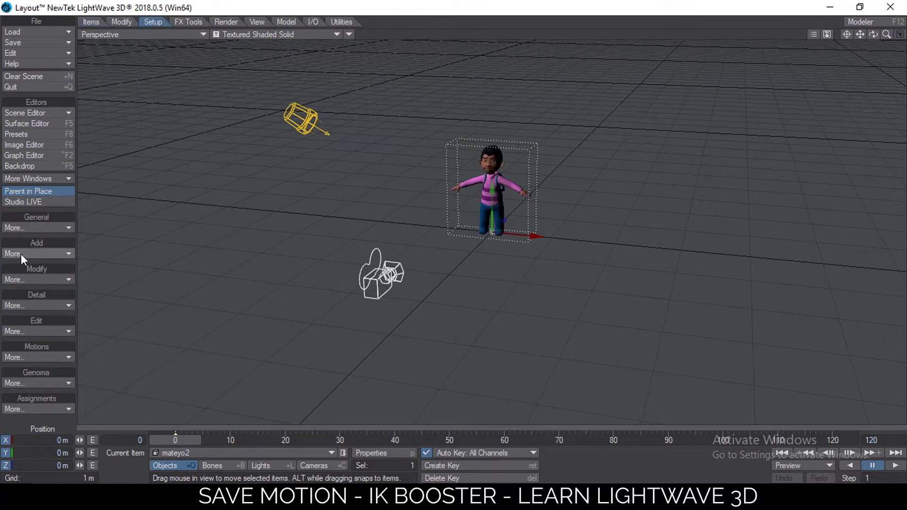
left_click(38, 277)
left_click(36, 254)
left_click(41, 272)
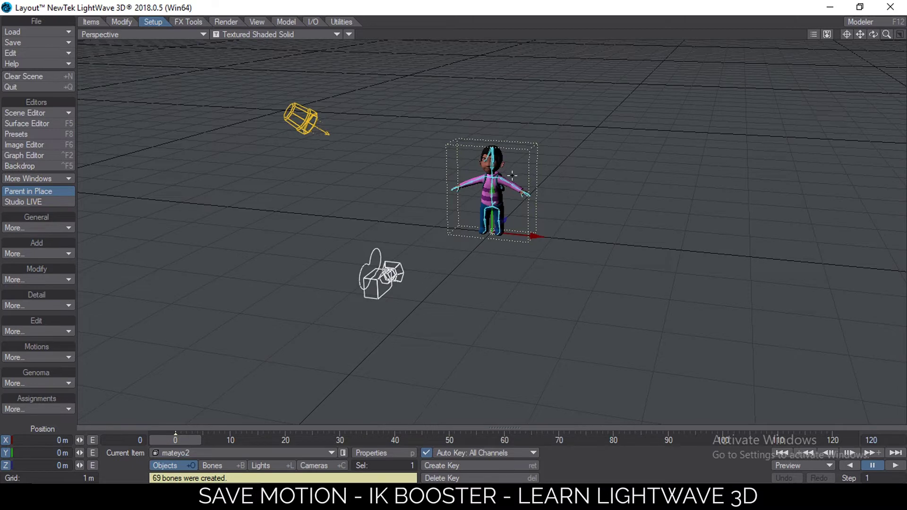
- Apply IK Booster to the mateyo2 object and set its joint marker size to 0 in the IK Booster options
right_click(496, 228, "ctrl")
left_click(497, 228)
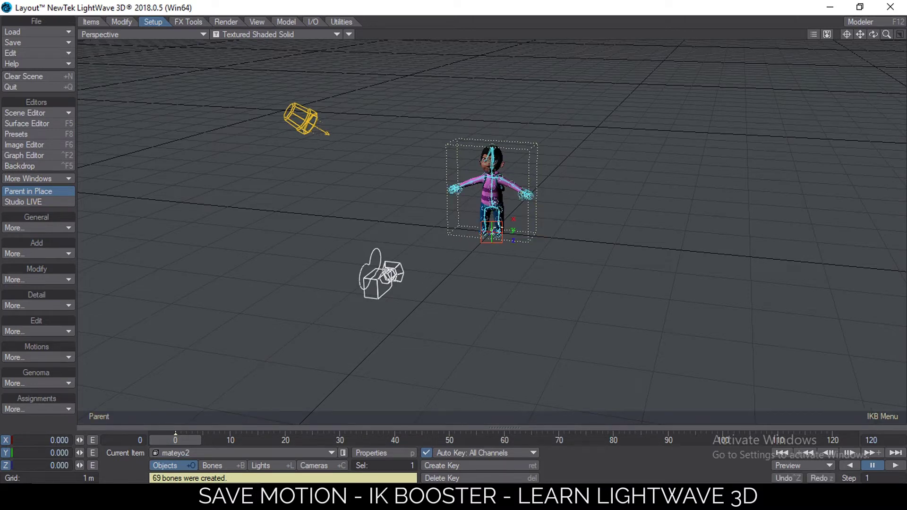
left_click(882, 416)
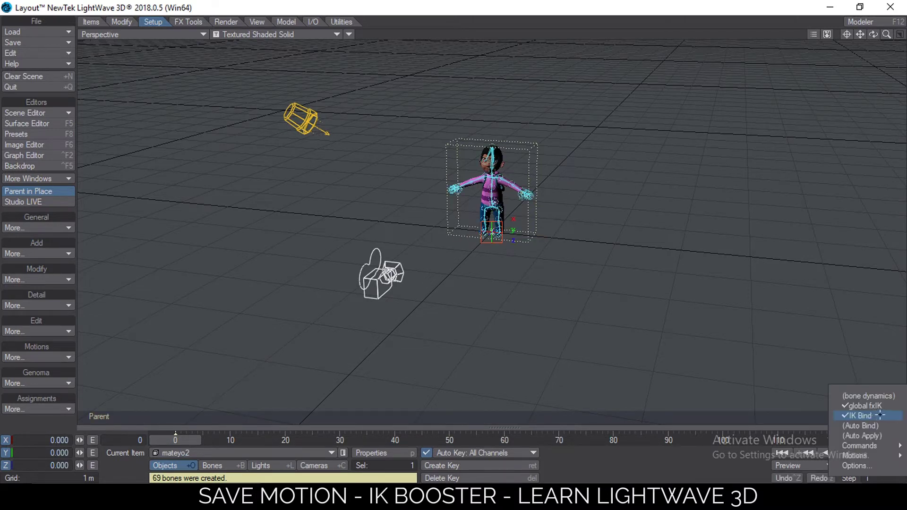
left_click(848, 465)
left_click(290, 198)
type("0")
left_click(211, 273)
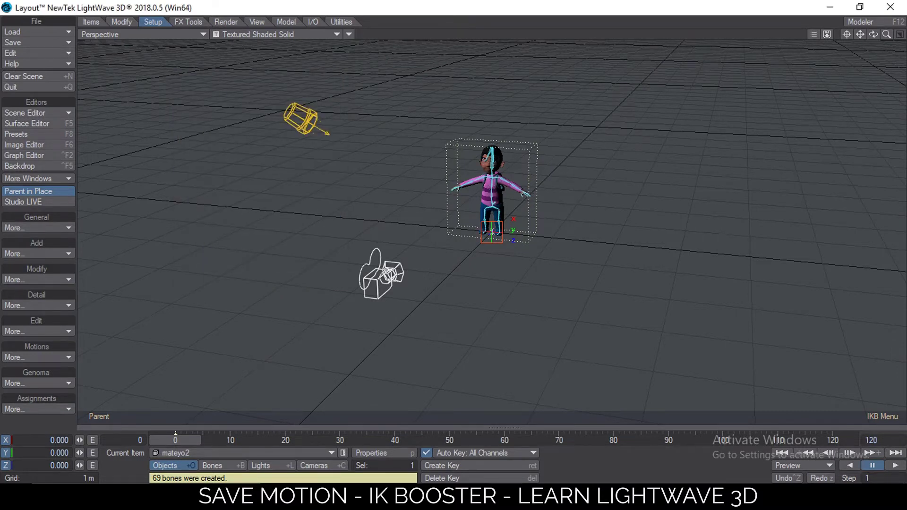
- Frame the character closely in the Perspective view and enlarge the timeline area to show the IK Booster keyframe track
scroll(654, 107, "up", 7)
right_click_drag(860, 34, 860, 110)
left_click_drag(886, 34, 902, 34)
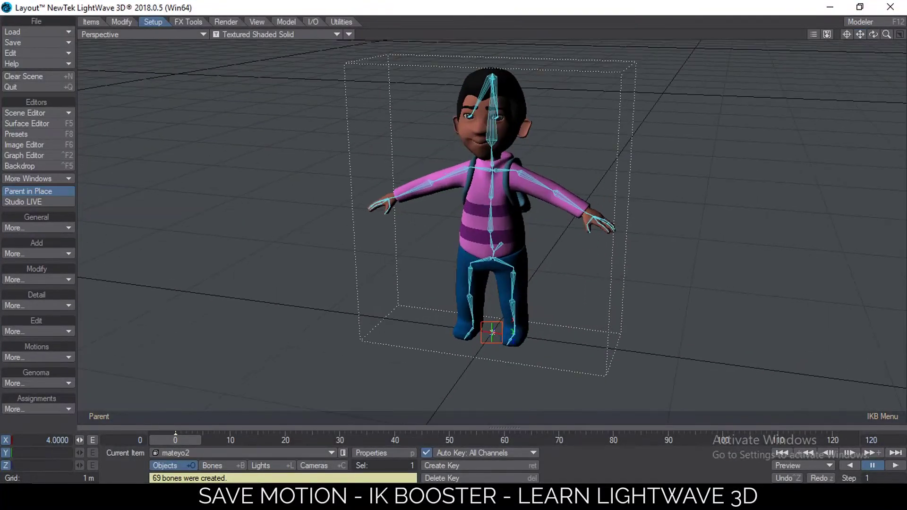
left_click_drag(464, 428, 465, 413)
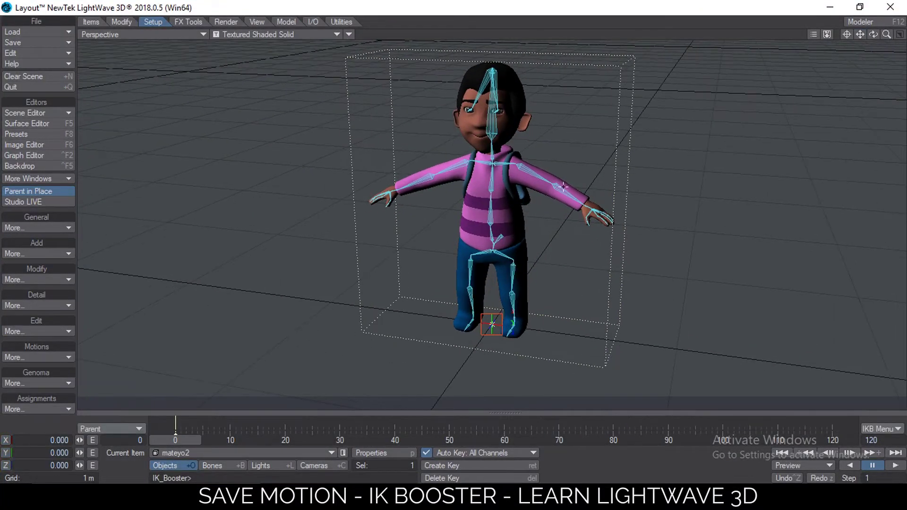
- Turn on ikstop for the character's left and right upper arm bones
left_click(520, 166)
right_click(520, 165)
left_click(457, 162)
left_click(457, 161)
left_click(443, 182)
- Turn on ikstop for the left and right upper leg bones
left_click(512, 264)
right_click(512, 268)
left_click(506, 289)
left_click(467, 260)
left_click(468, 258)
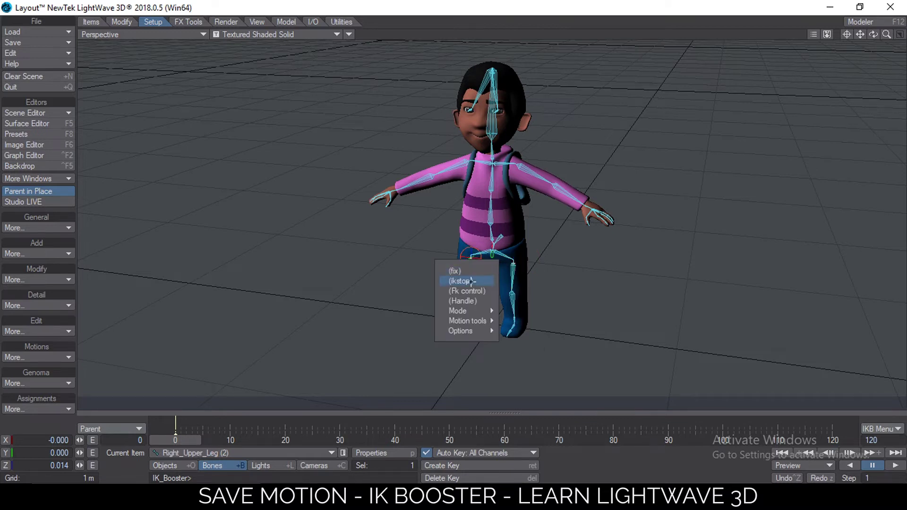
left_click(471, 282)
- Turn on fix for the left and right foot bones to pin both feet in place
left_click(514, 321)
left_click(514, 323)
left_click(506, 329)
left_click(514, 328)
right_click(514, 329)
left_click(506, 335)
left_click(472, 312)
left_click(472, 313)
left_click(472, 314)
left_click(472, 320)
right_click(473, 319)
left_click(473, 329)
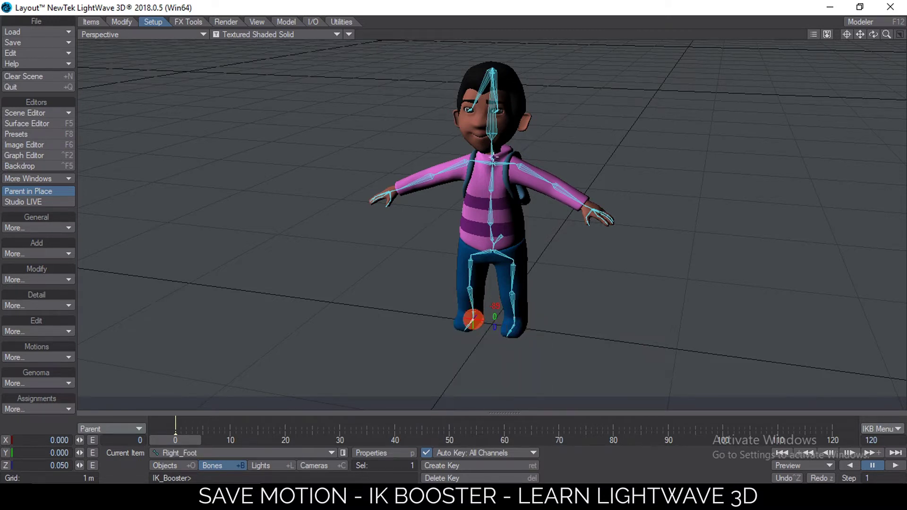
- Turn on ikstop for the Neck bone
left_click(493, 156)
left_click(494, 158)
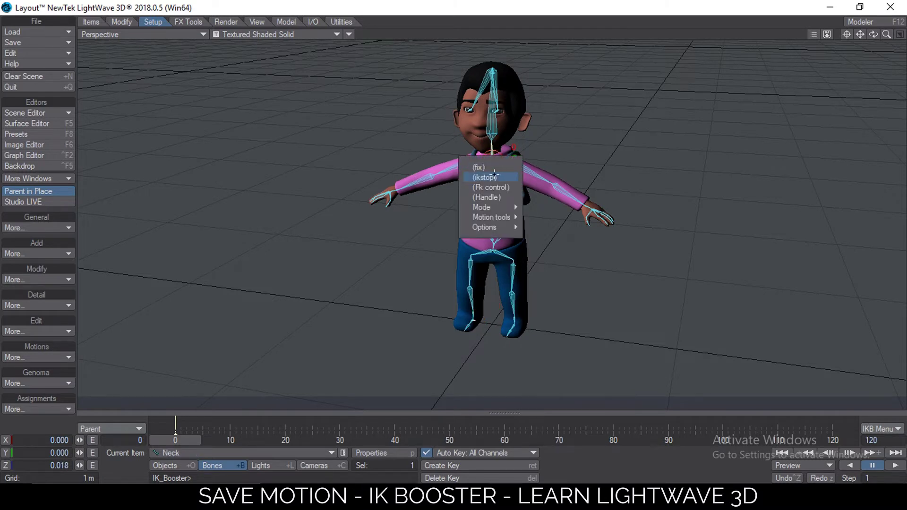
left_click(494, 177)
- Set the IK Booster keyframing scope to All item while at frame 0
scroll(526, 136, "up", 2)
mouse_move(526, 136)
left_mouse_down("alt")
mouse_move(590, 135)
mouse_move(542, 130)
left_mouse_up("alt")
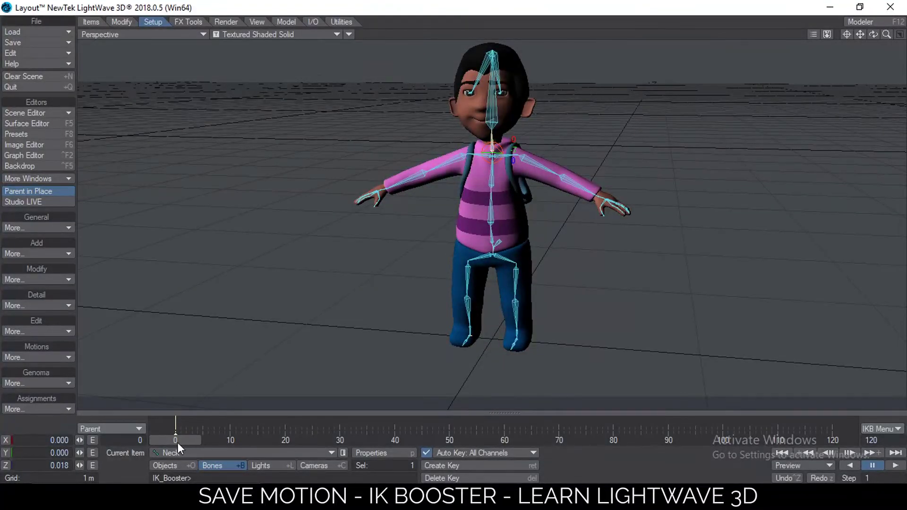
left_click(117, 432)
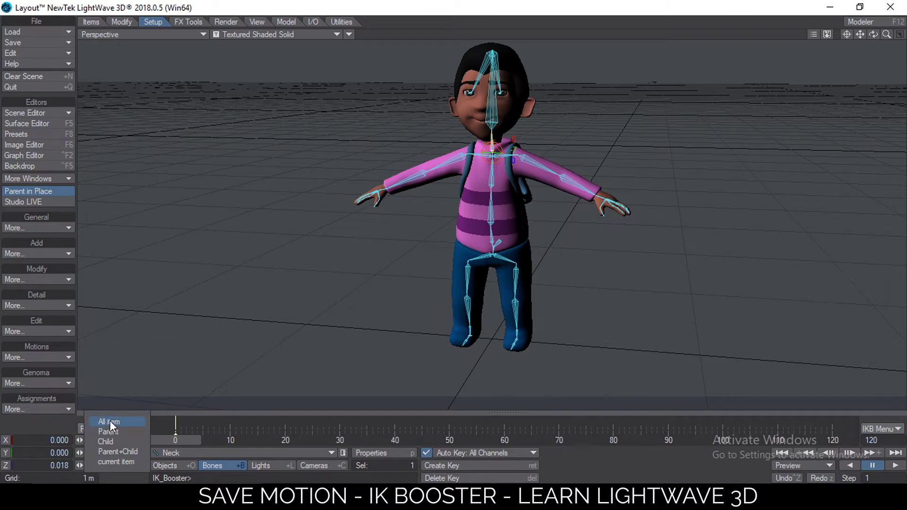
left_click(110, 420)
mouse_move(181, 438)
left_mouse_down()
mouse_move(476, 438)
mouse_move(182, 438)
left_mouse_up()
- At frame 5, pull both wrists down beside the body and lower the COG bone to bend the knees slightly
left_click_drag(562, 203, 589, 229, "alt")
left_click_drag(185, 440, 213, 440)
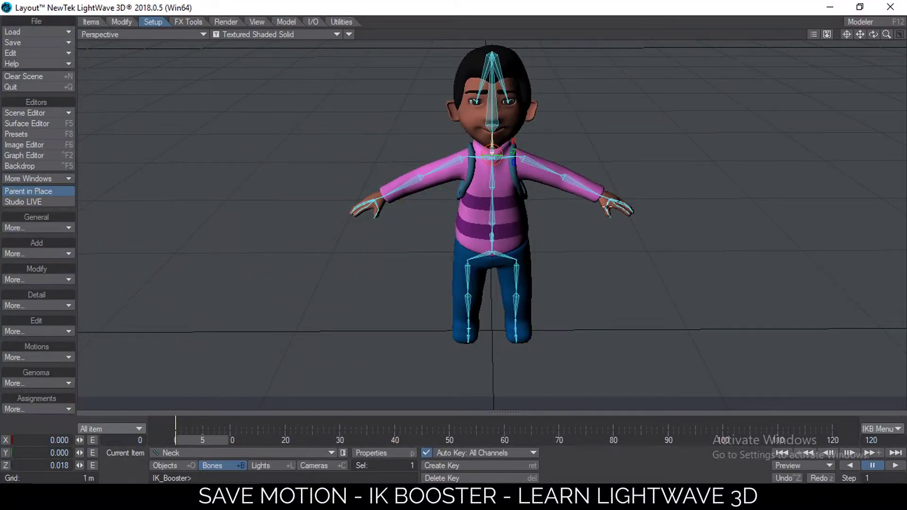
left_click_drag(601, 194, 545, 240)
left_click_drag(387, 196, 498, 310)
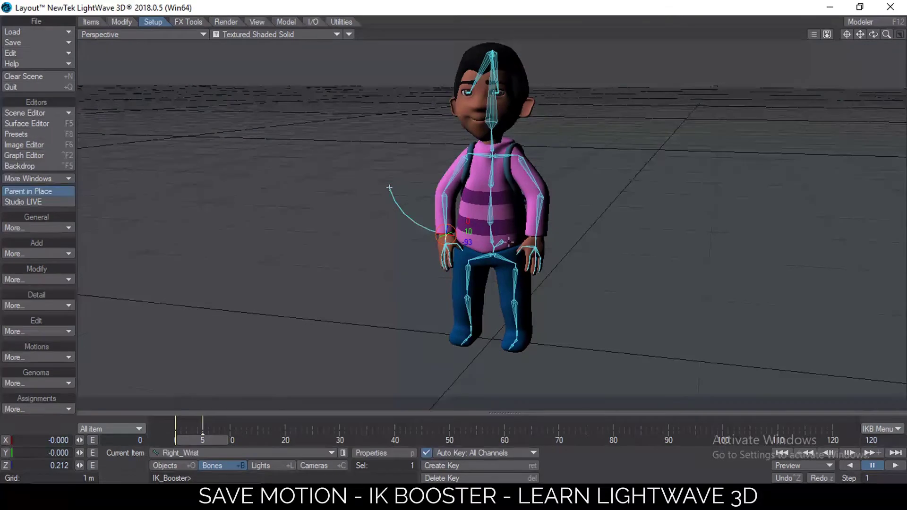
left_click_drag(501, 241, 501, 252)
- At frame 10, raise the COG bone to straighten the legs, and scrub the timeline to check the motion
left_click_drag(216, 439, 244, 439)
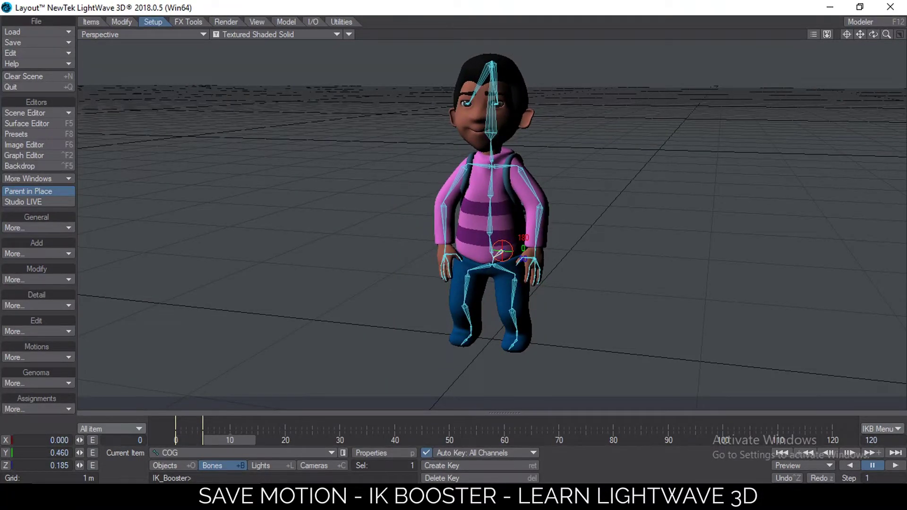
left_click_drag(501, 251, 506, 240)
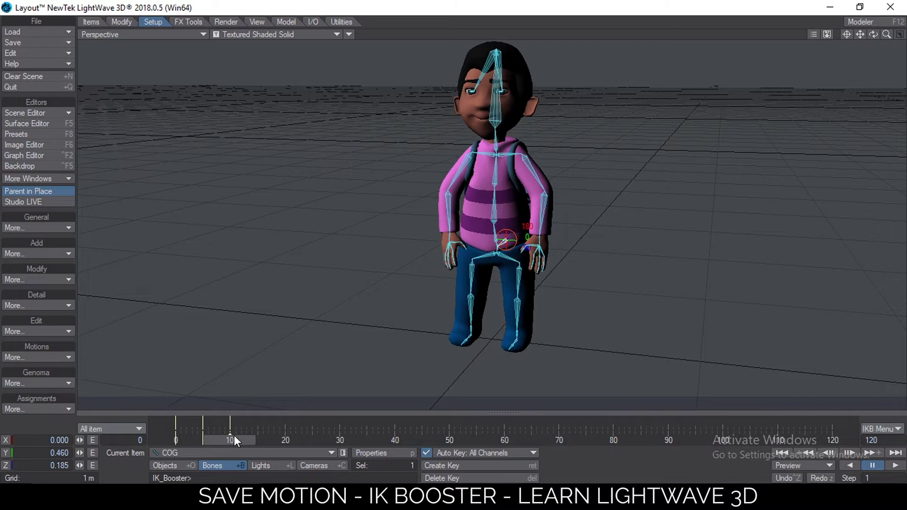
mouse_move(234, 439)
left_mouse_down()
mouse_move(181, 439)
mouse_move(235, 439)
left_mouse_up()
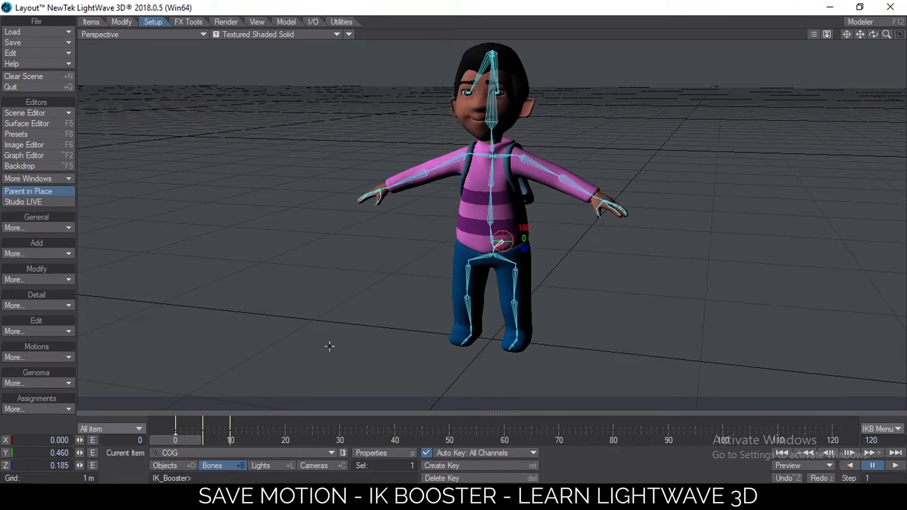
left_click(174, 465)
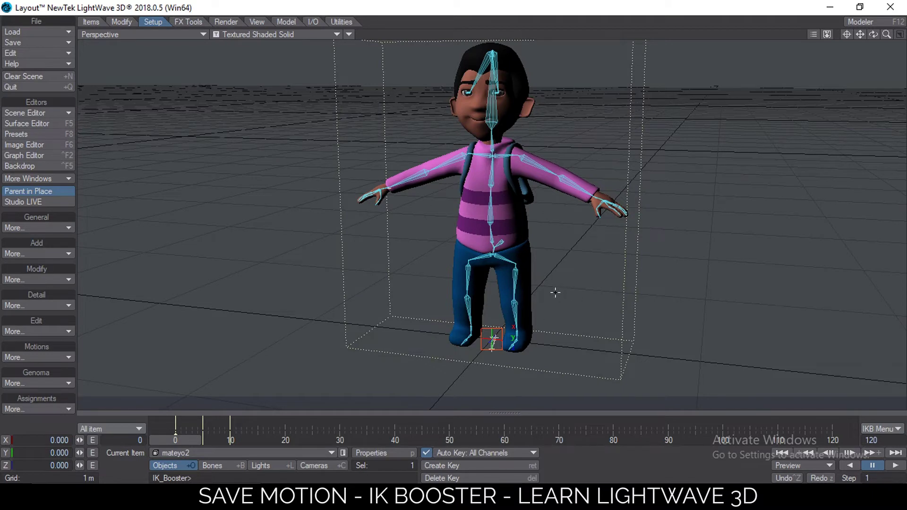
left_click(424, 170)
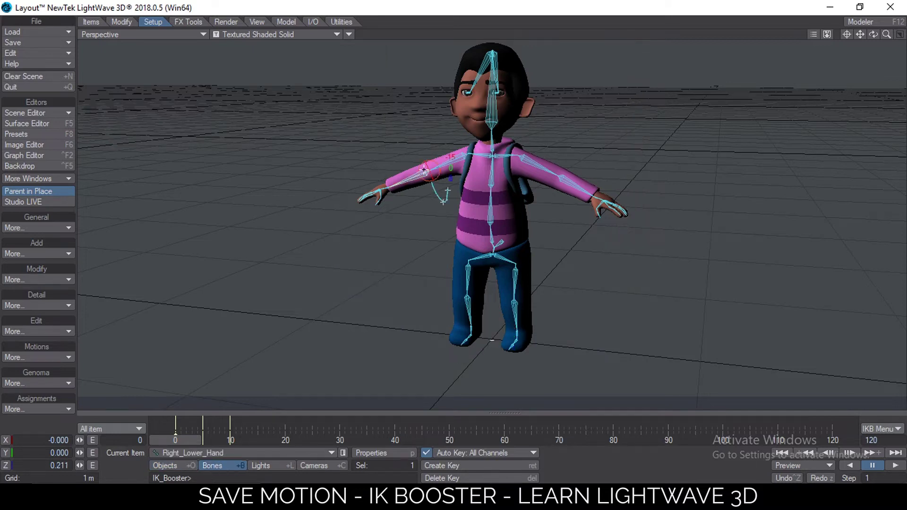
left_click(467, 155)
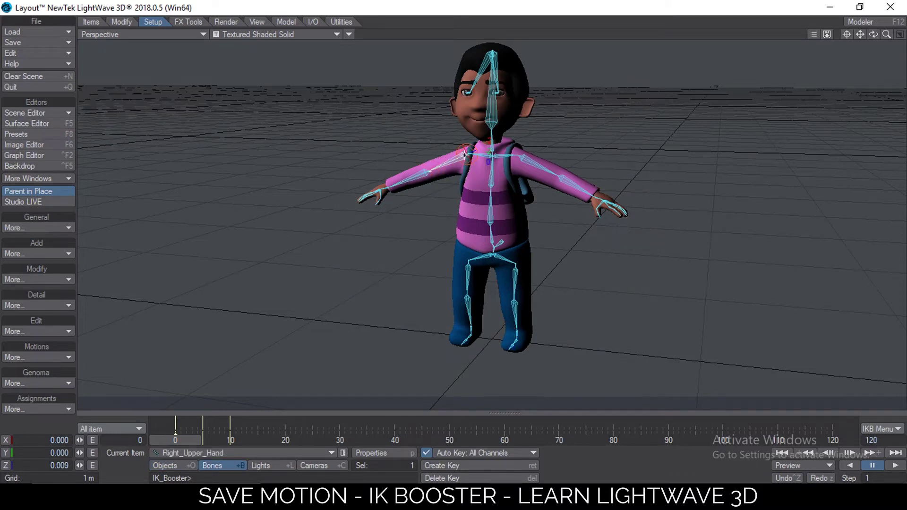
scroll(488, 120, "up", 4)
left_click_drag(465, 150, 502, 174, "alt")
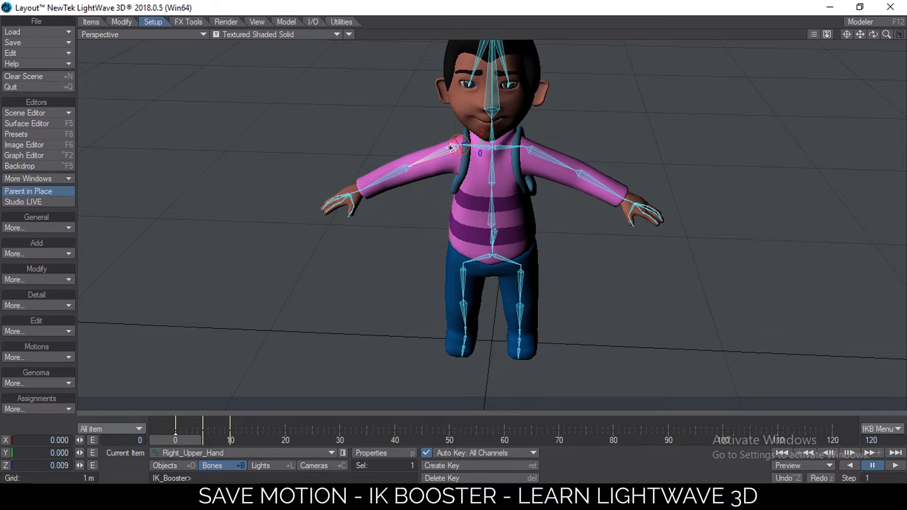
left_click_drag(452, 147, 510, 216, "alt")
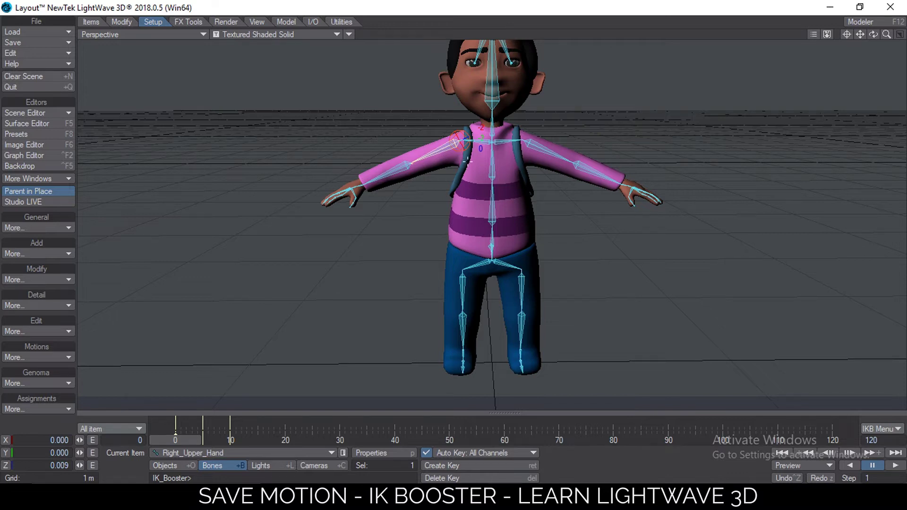
left_click_drag(468, 136, 466, 189, "alt")
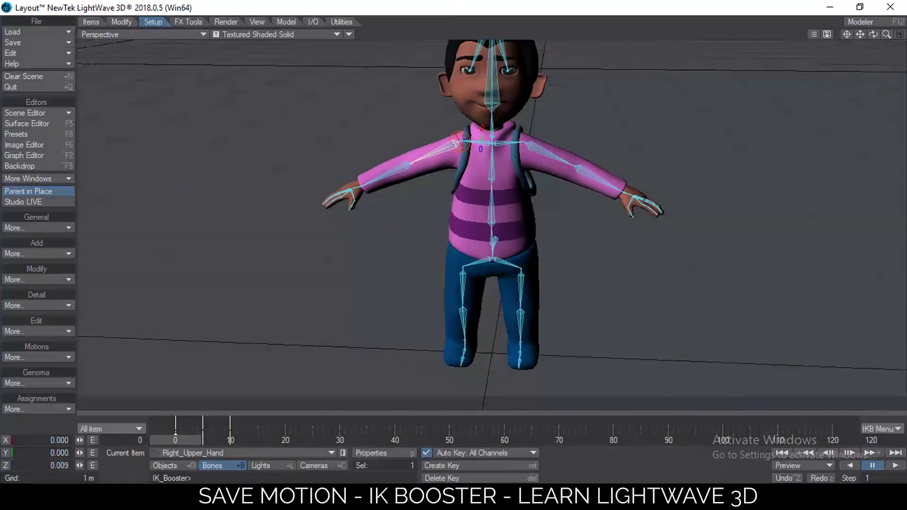
- Select the whole mateyo2 object and start Motion Save from its IK Booster motion tools
left_click(179, 464)
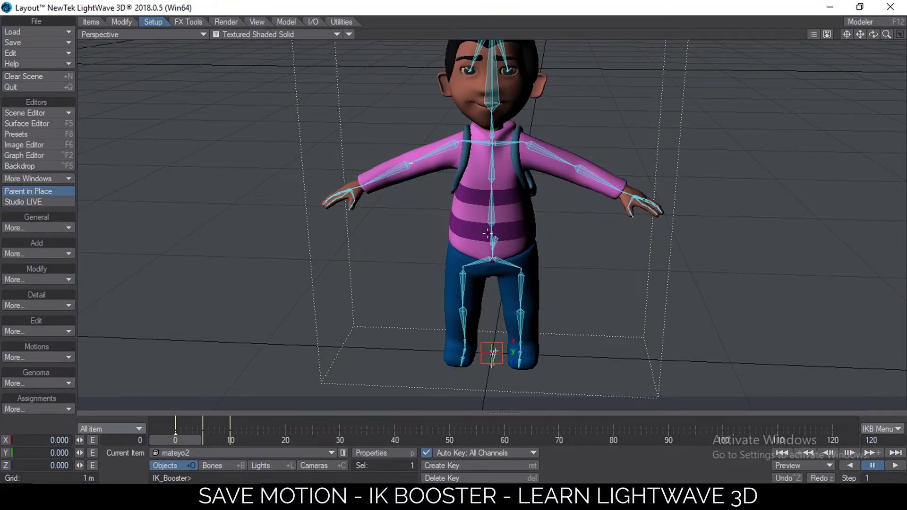
left_click(520, 202)
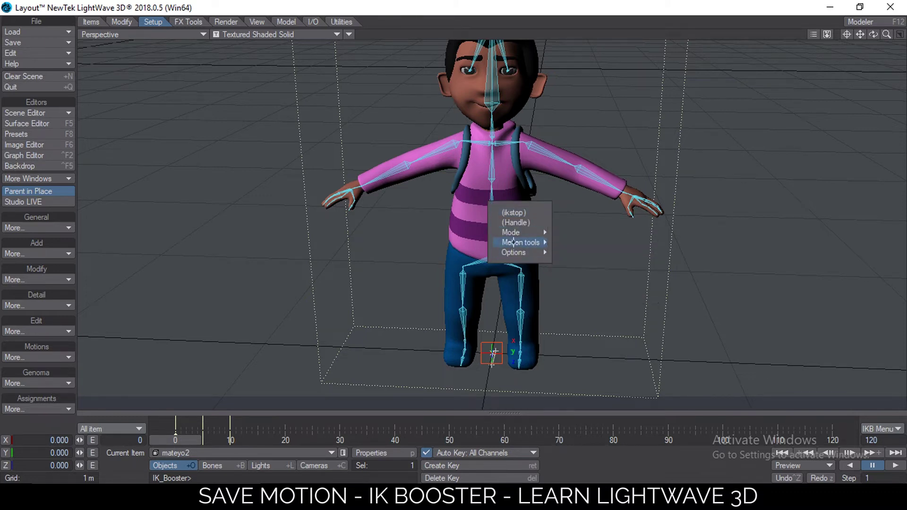
mouse_move(513, 242)
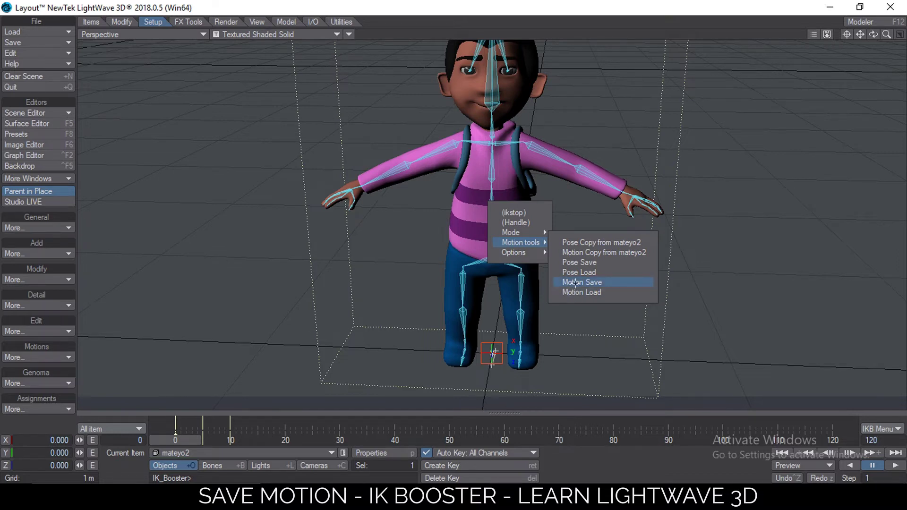
left_click(574, 282)
left_click_drag(238, 83, 359, 156)
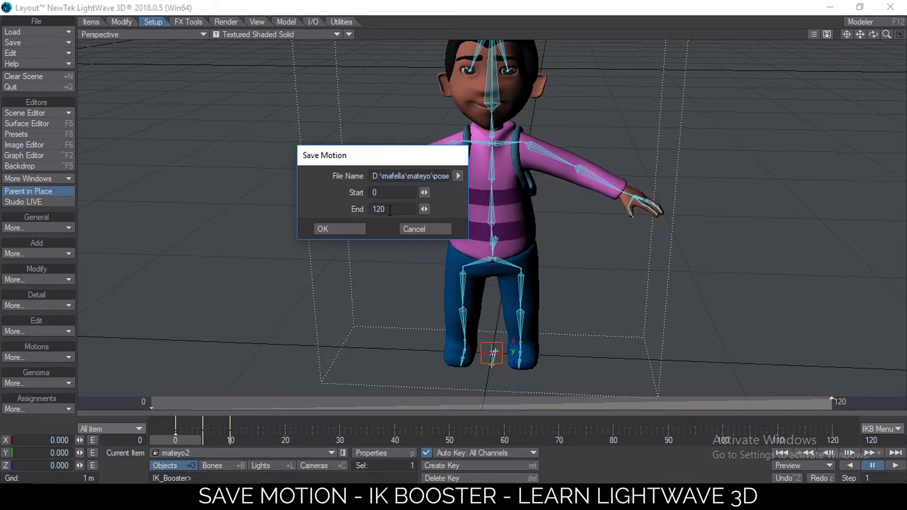
- Set the end frame of the motion to save to 11
left_click_drag(384, 211, 332, 214)
type("10")
left_click(393, 193)
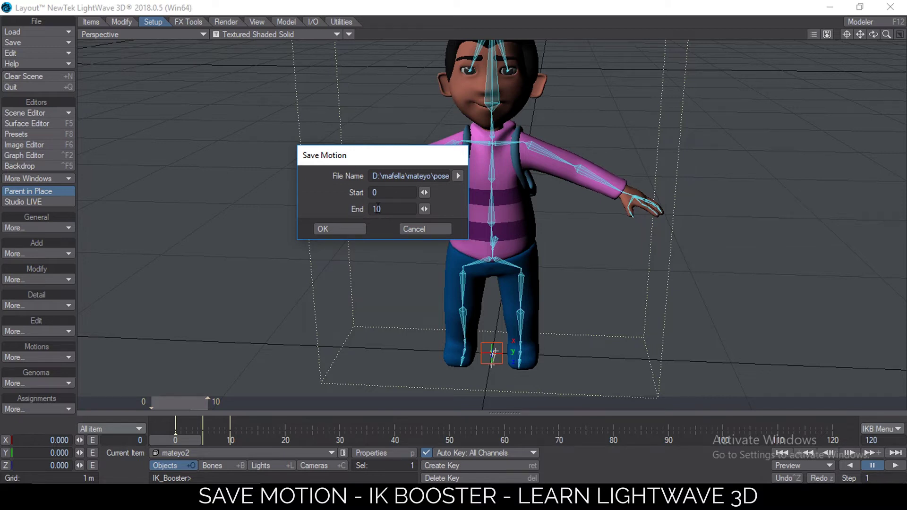
left_click_drag(377, 208, 385, 207)
type("1")
left_click(386, 193)
- Save the mateyo2 motion as test.txt in the mateyo poses\new folder, overwriting the existing file
left_click(458, 175)
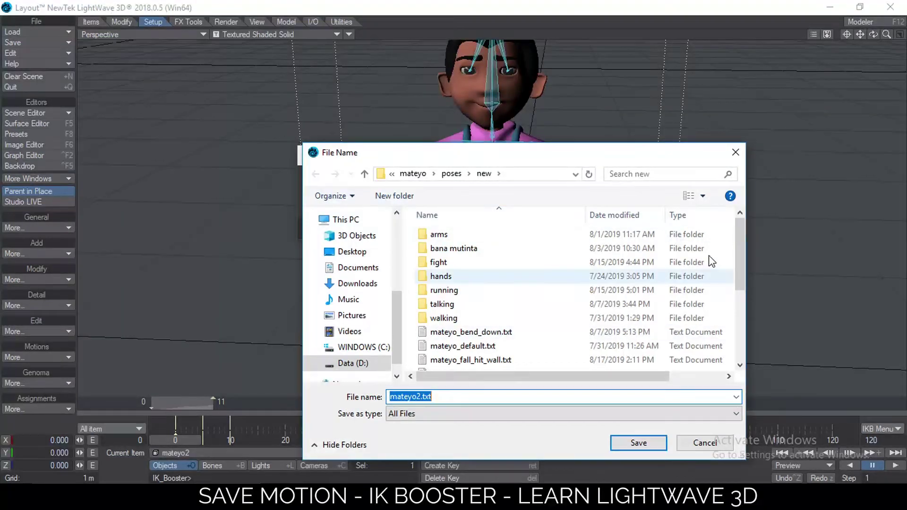
left_click_drag(741, 224, 742, 308)
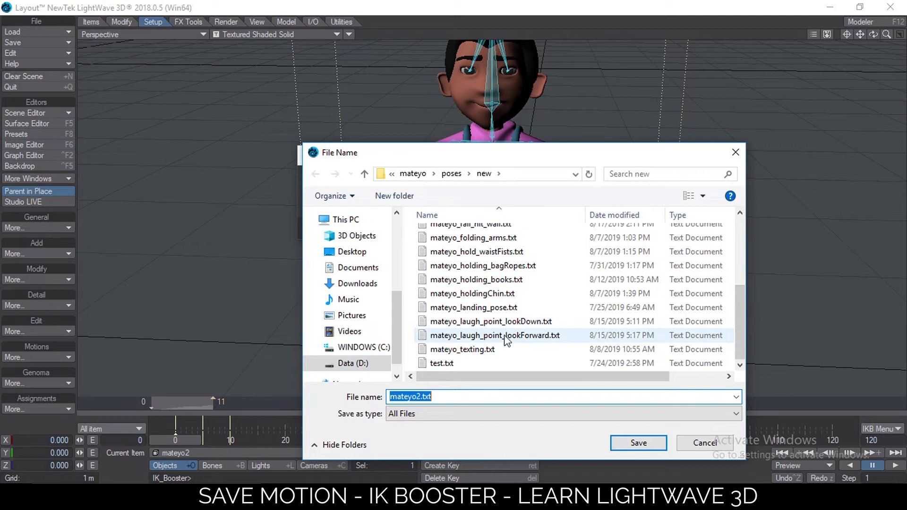
left_click(444, 364)
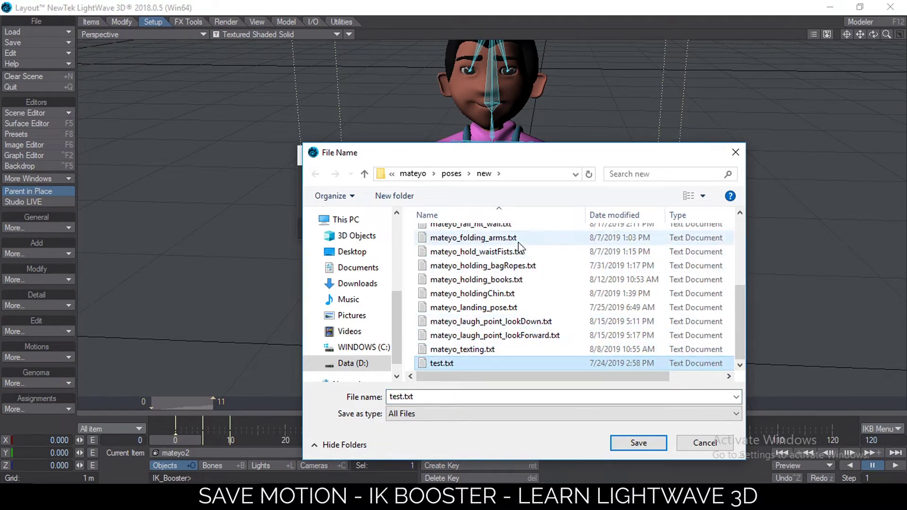
double_click(443, 363)
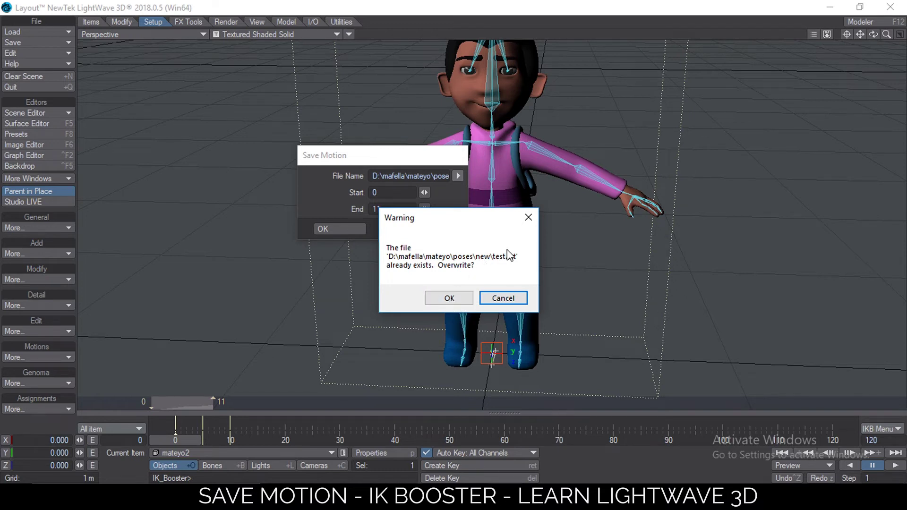
left_click(448, 298)
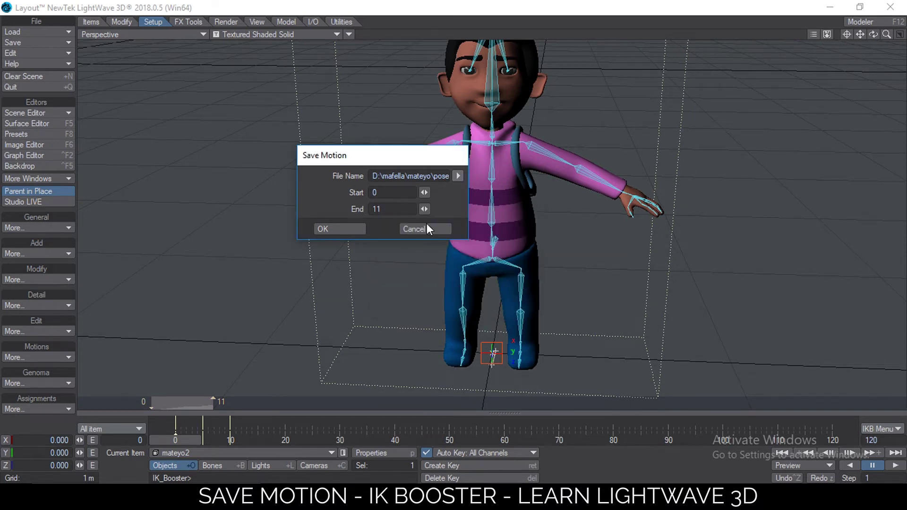
left_click(343, 229)
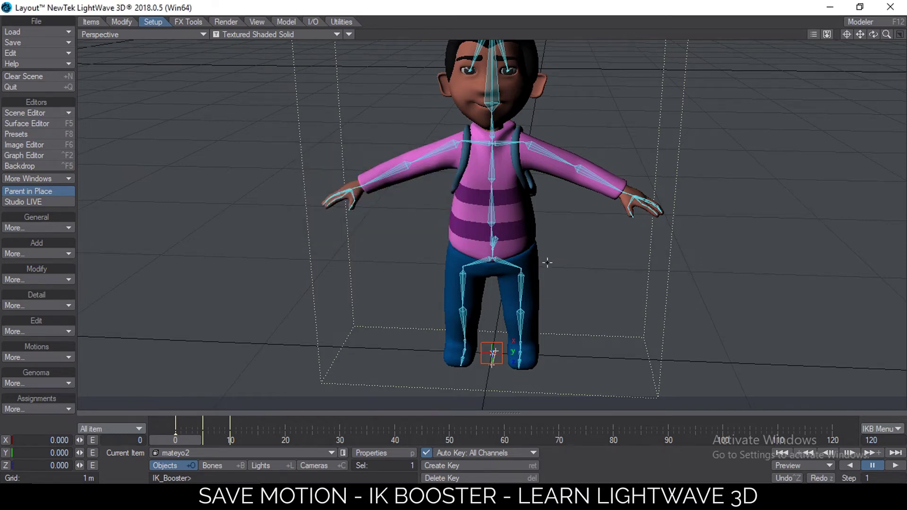
- Delete the keys at frames 5 and 10 from the timeline
mouse_move(182, 440)
left_mouse_down()
mouse_move(239, 440)
mouse_move(180, 439)
left_mouse_up()
left_click_drag(252, 422, 183, 422)
right_click(228, 423)
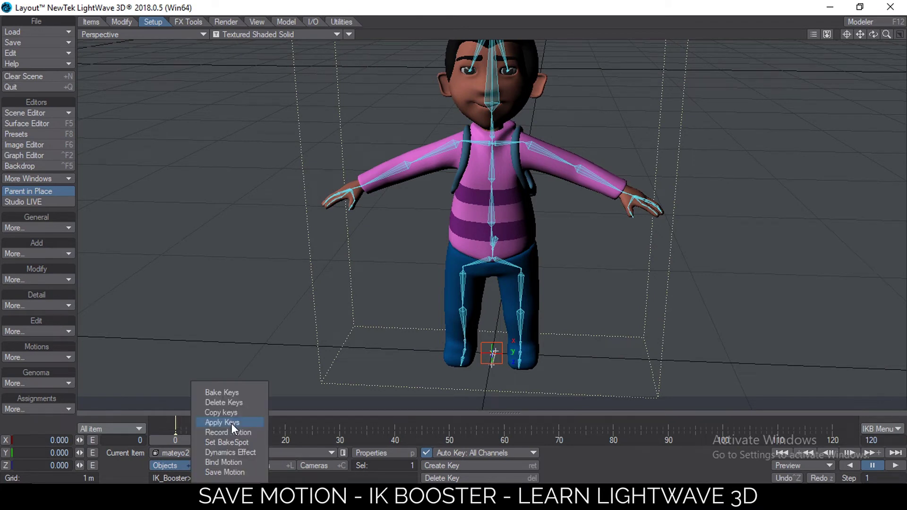
left_click(225, 402)
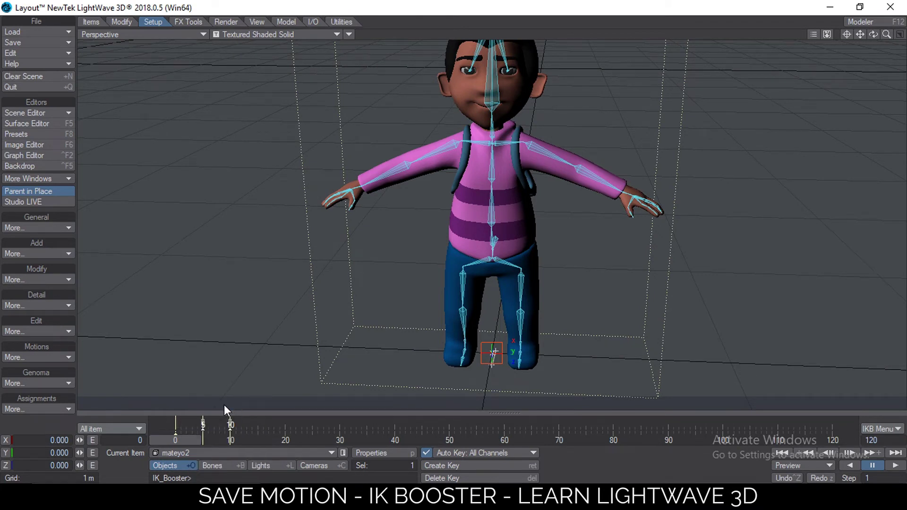
left_click(346, 228)
- With the timeline at frame 50, start Motion Load on mateyo2 and choose test.txt from the poses\new folder
left_click_drag(516, 191, 501, 199, "ctrl+alt")
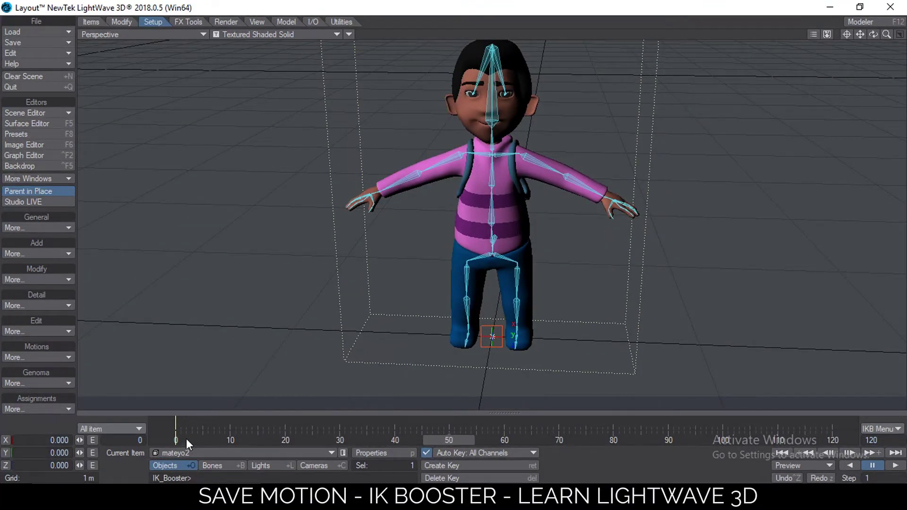
left_click(481, 211)
mouse_move(497, 250)
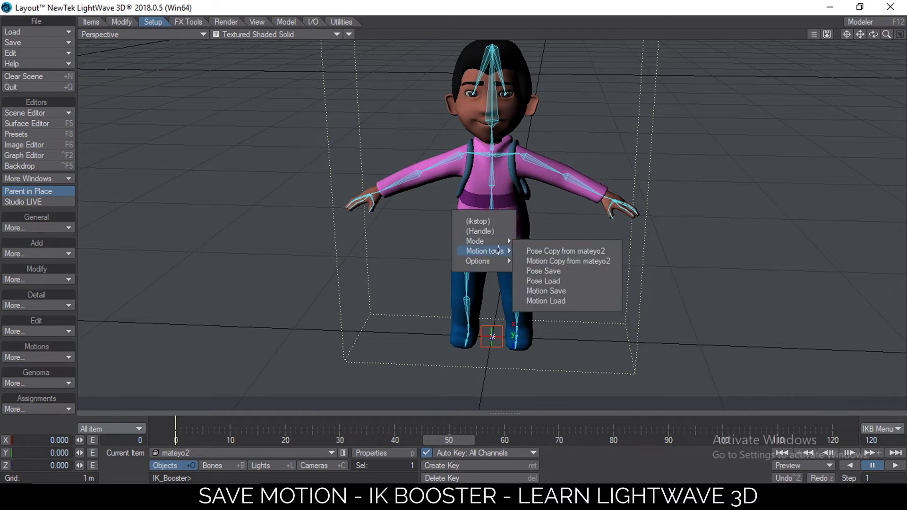
left_click(560, 301)
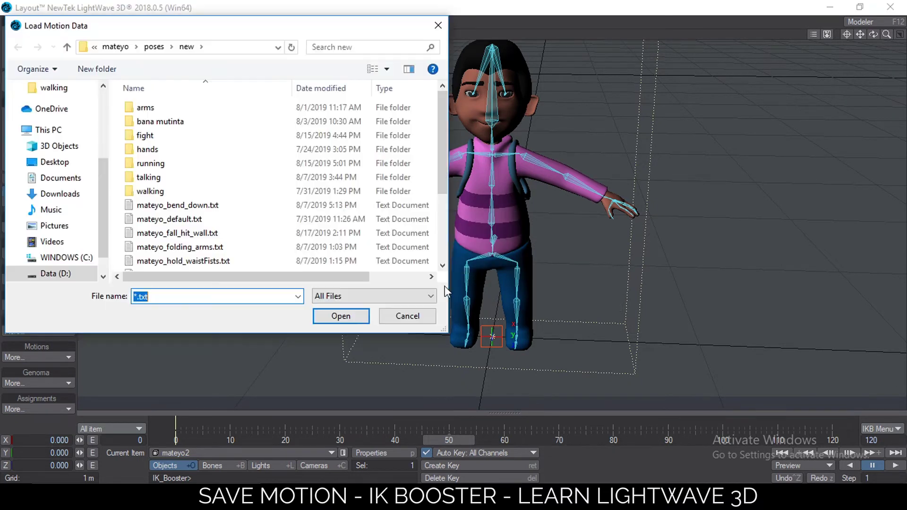
scroll(399, 257, "down", 3)
left_click(148, 263)
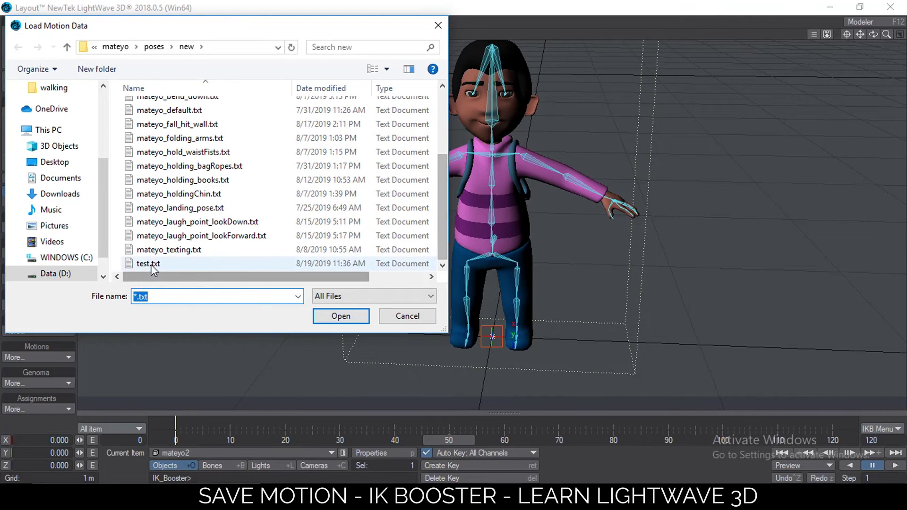
double_click(148, 263)
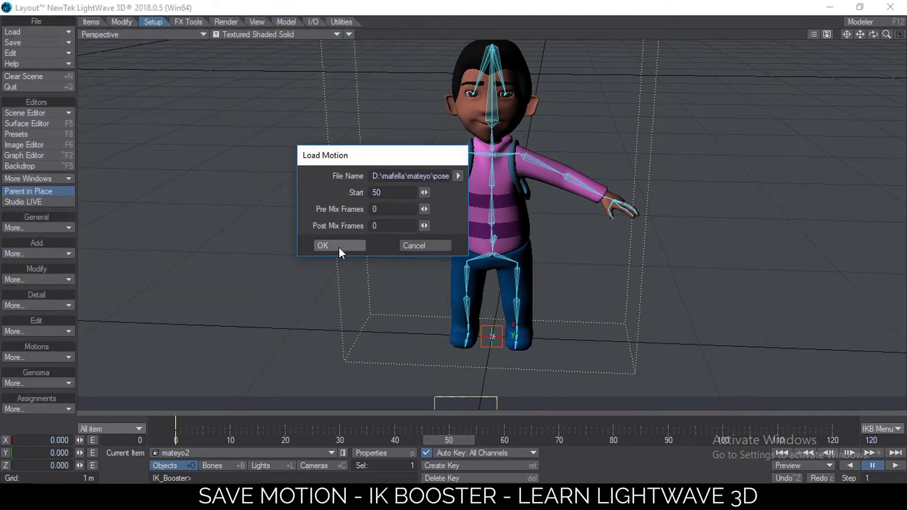
- Load the motion with start frame 50 and 0 pre and post mix frames, and scrub the timeline to check it
double_click(384, 193)
left_click(386, 208)
left_click(386, 192)
left_click(329, 245)
mouse_move(449, 440)
left_mouse_down()
mouse_move(519, 440)
mouse_move(175, 440)
mouse_move(530, 440)
mouse_move(454, 440)
left_mouse_up()
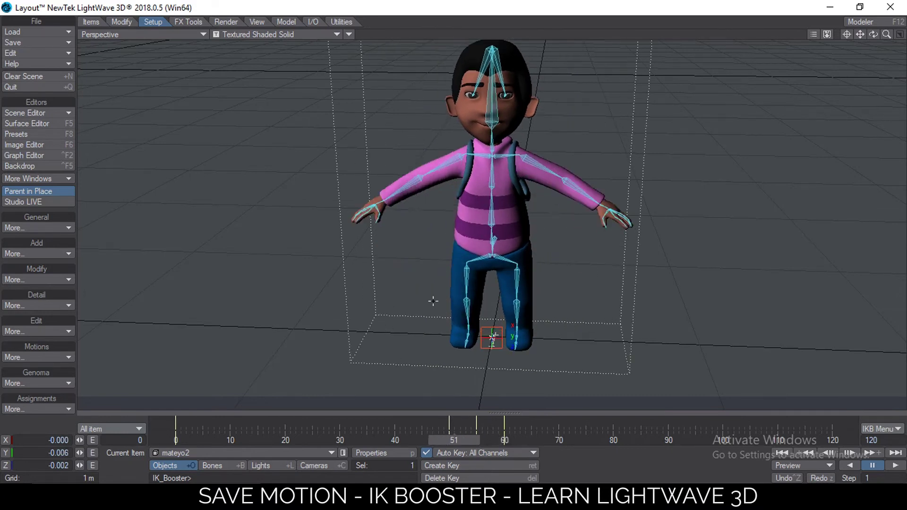
- Check which folder Motion Save offers for the file name, and cancel the save
right_click(500, 215)
mouse_move(510, 256)
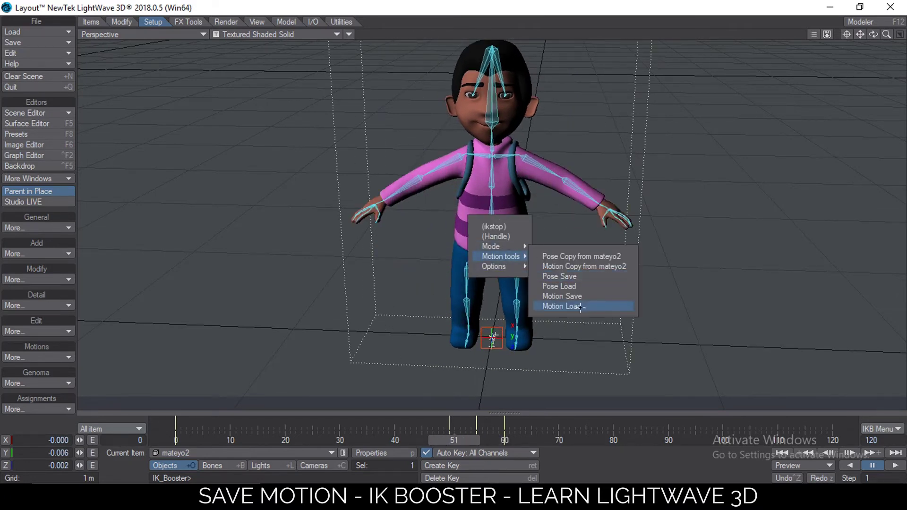
left_click(567, 296)
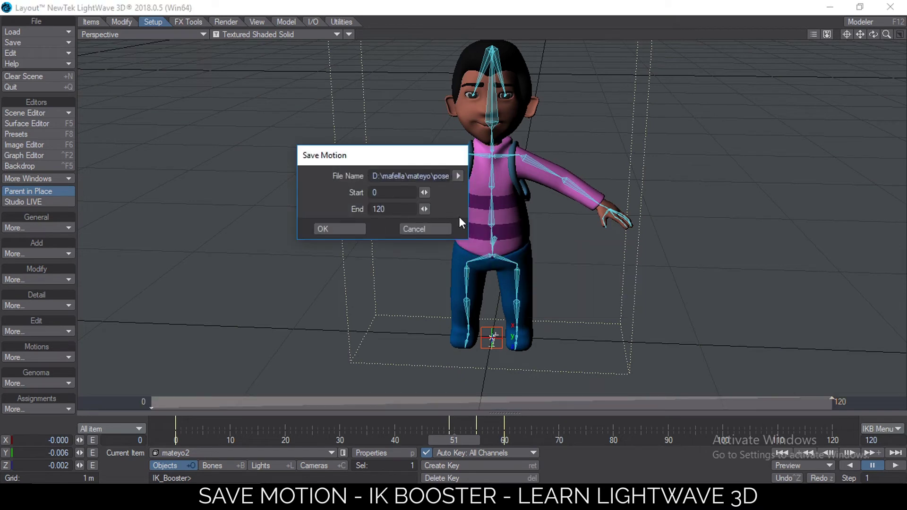
left_click(457, 176)
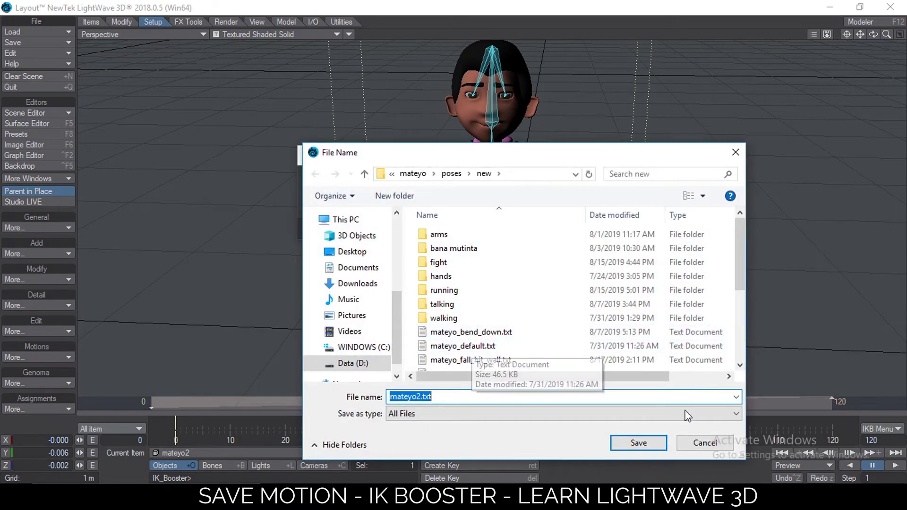
left_click(700, 443)
left_click(434, 229)
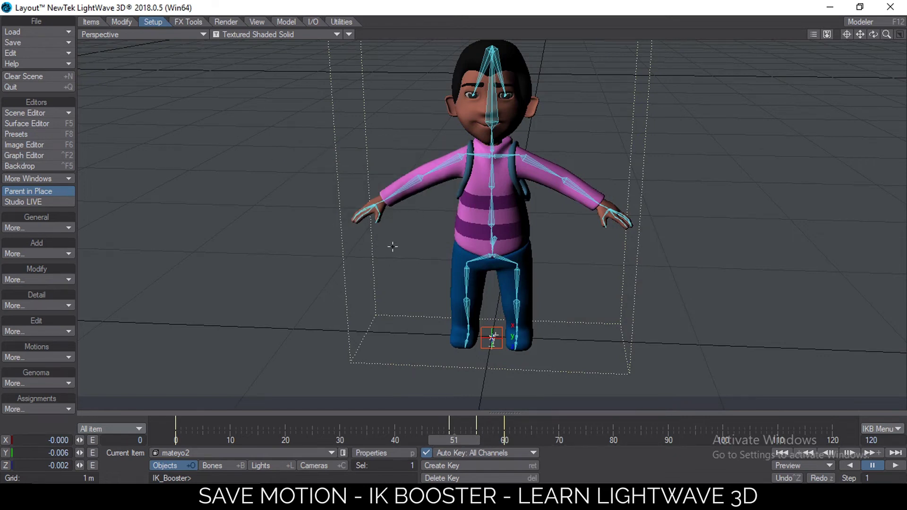
- Turn Use Custom Paths off and back on in the Paths preferences
key("d")
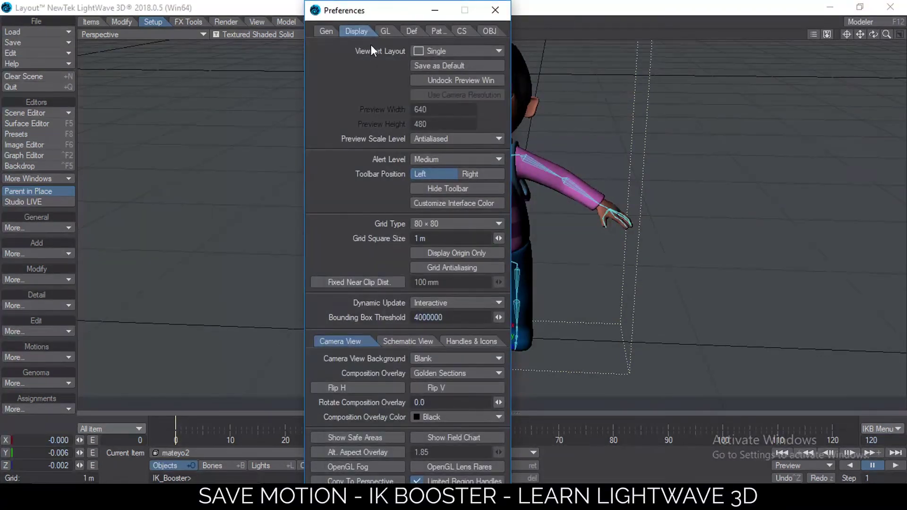
left_click(436, 31)
left_click_drag(417, 9, 348, 27)
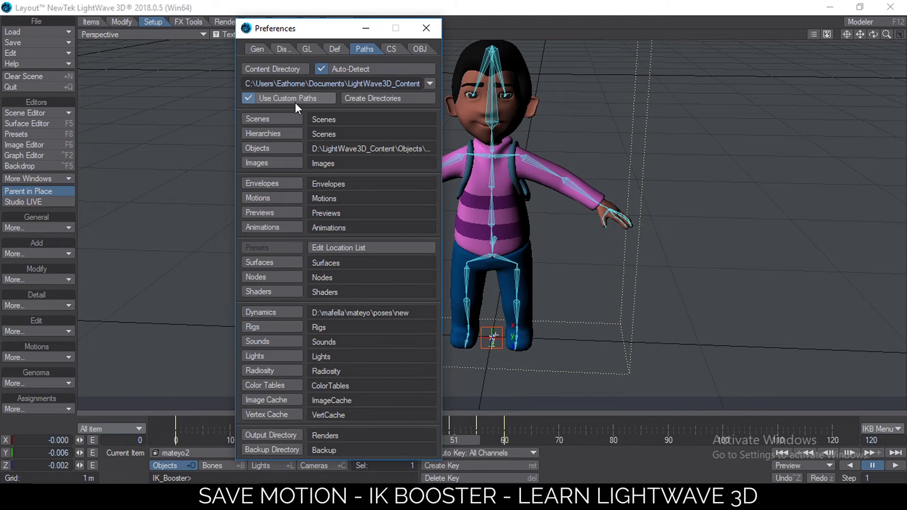
left_click(248, 98)
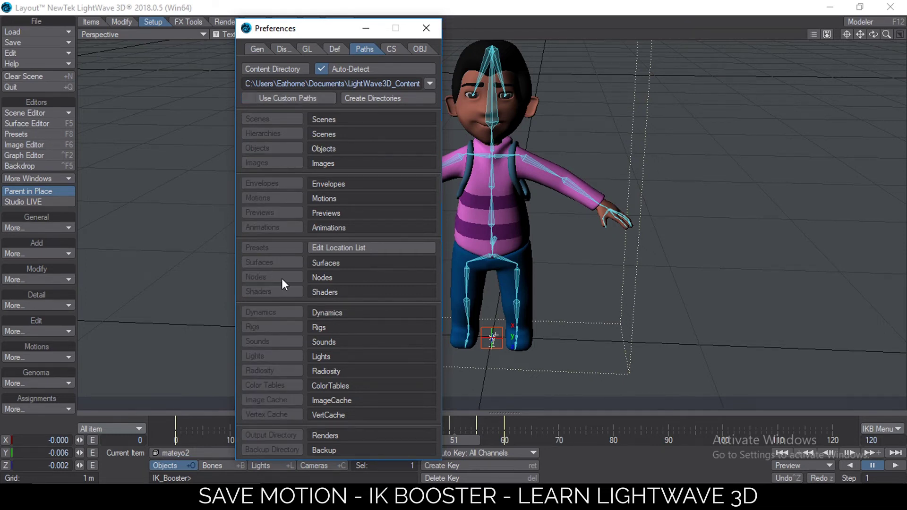
left_click(248, 98)
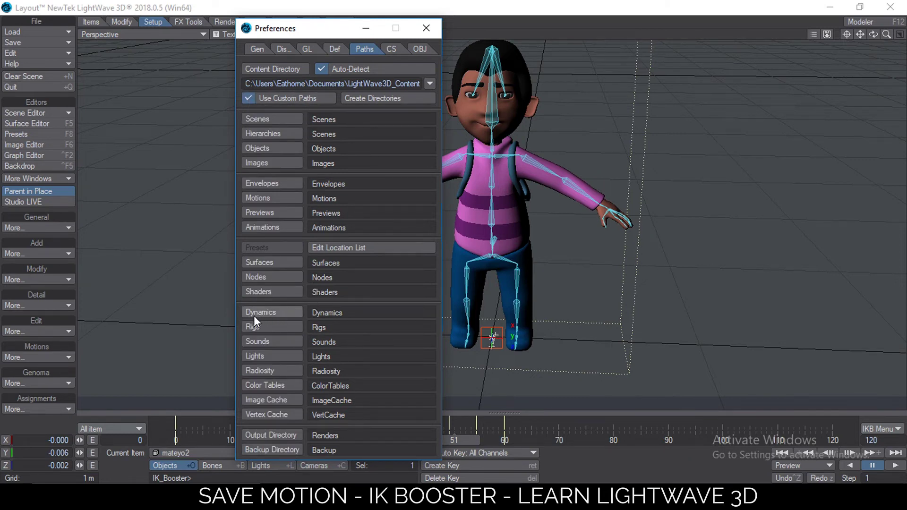
- Set the Dynamics path to D:\mafella\mateyo\poses\new and close the preferences
left_click(271, 313)
left_click_drag(545, 213, 546, 244)
left_click(377, 251)
double_click(404, 226)
scroll(446, 264, "down", 4)
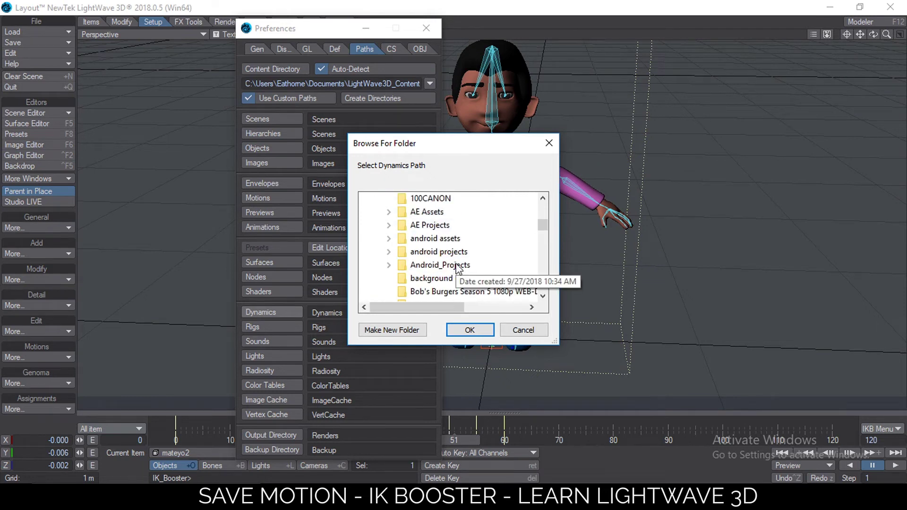
scroll(447, 268, "down", 6)
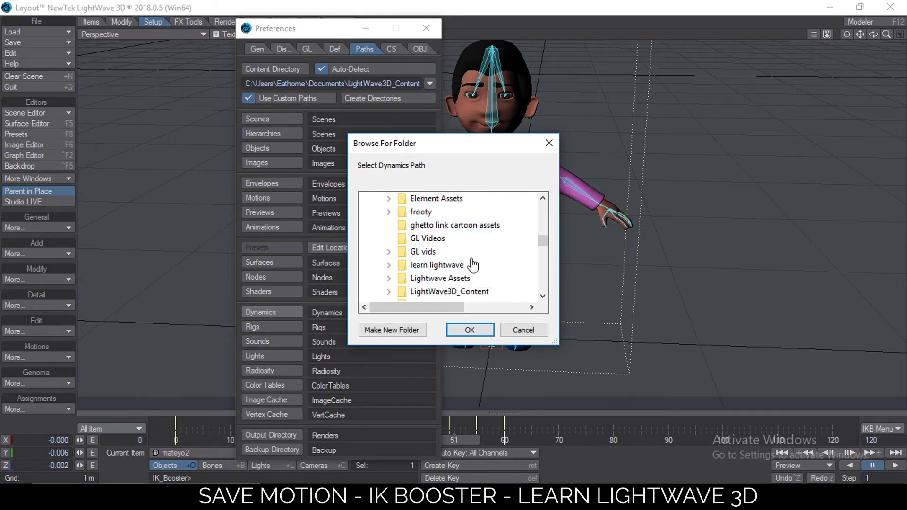
double_click(423, 199)
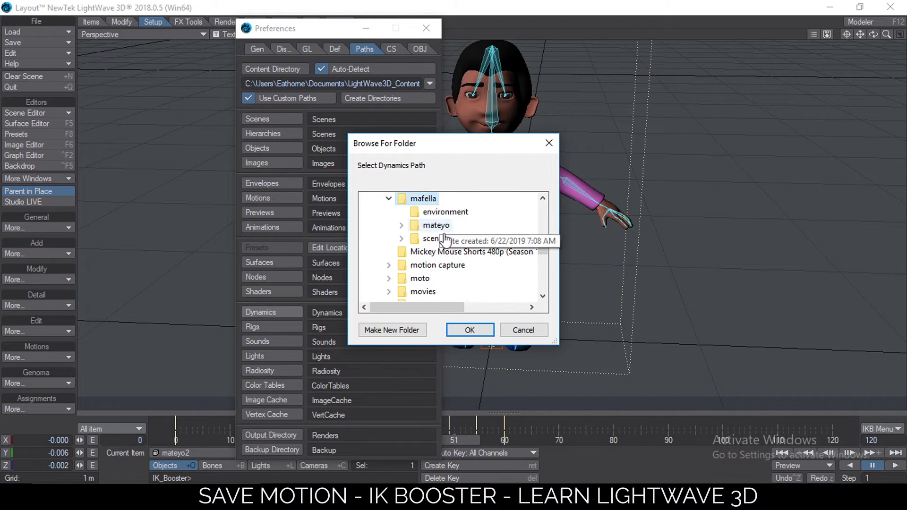
double_click(435, 225)
scroll(460, 279, "up", 1)
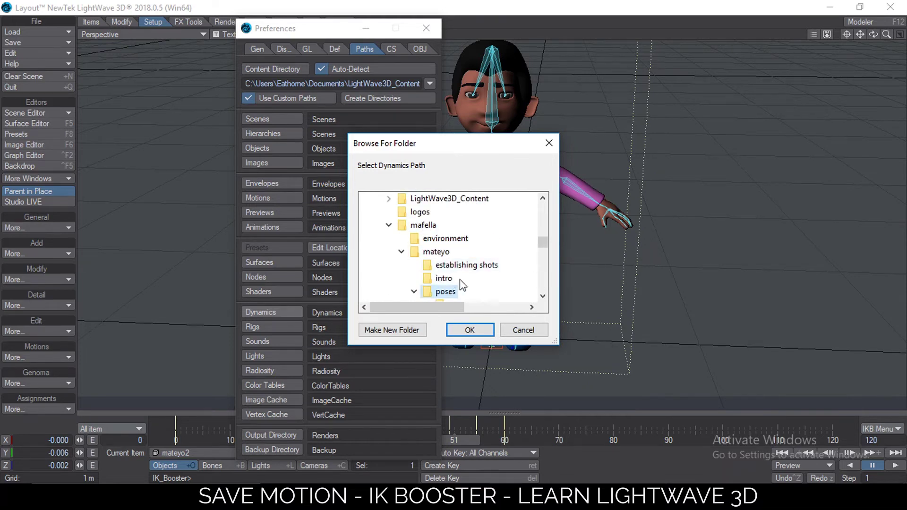
double_click(446, 289)
left_click(460, 265)
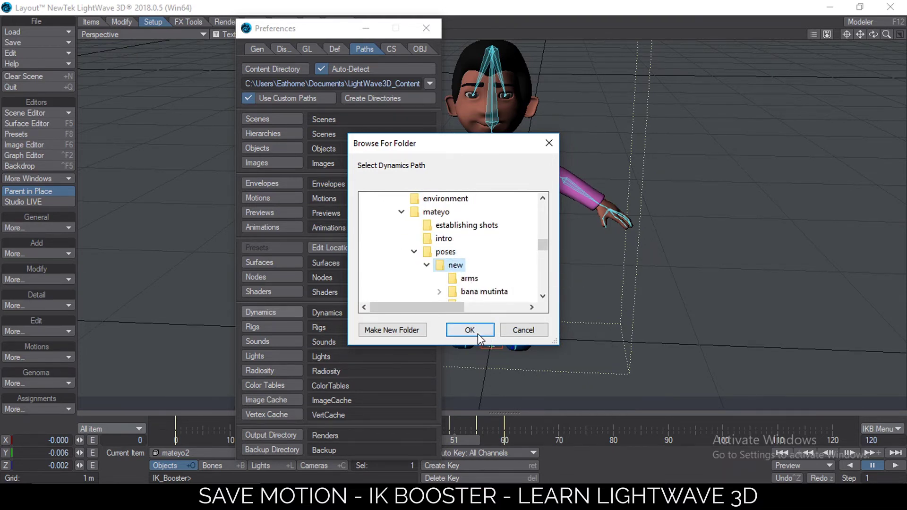
left_click(477, 333)
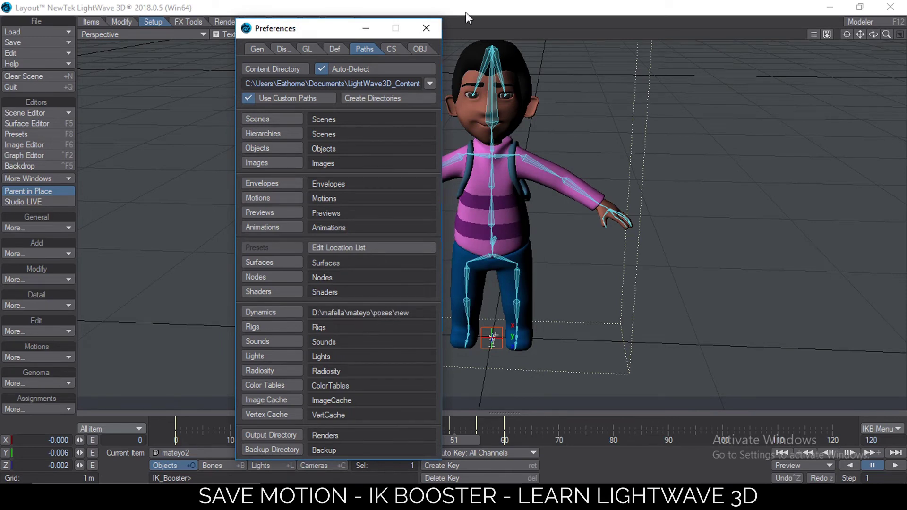
left_click(426, 29)
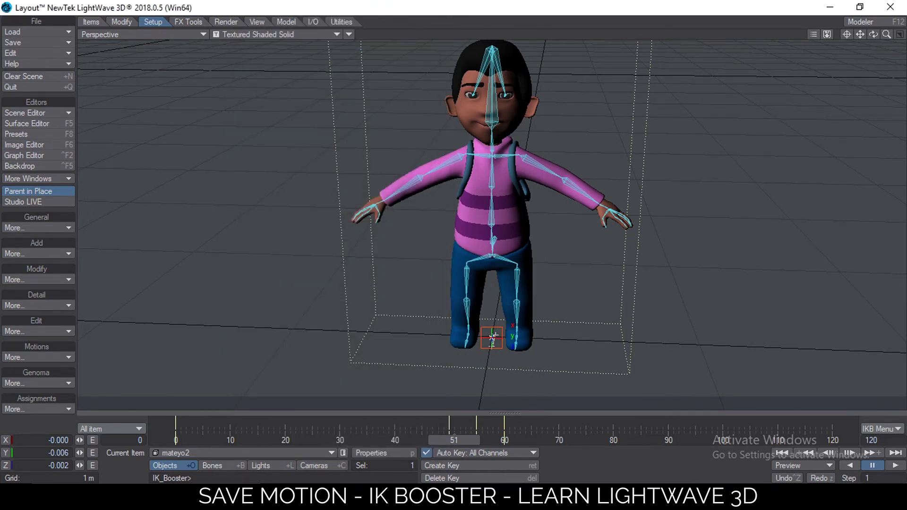
right_click(502, 229)
mouse_move(510, 259)
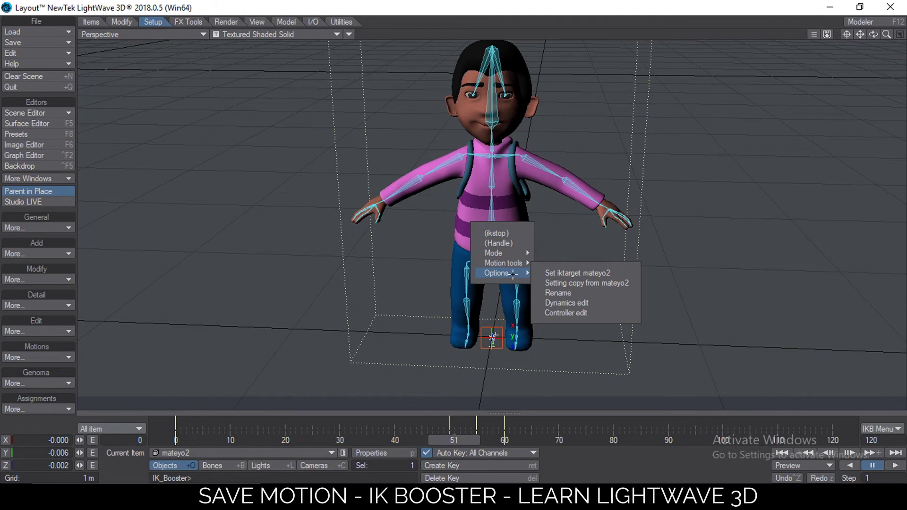
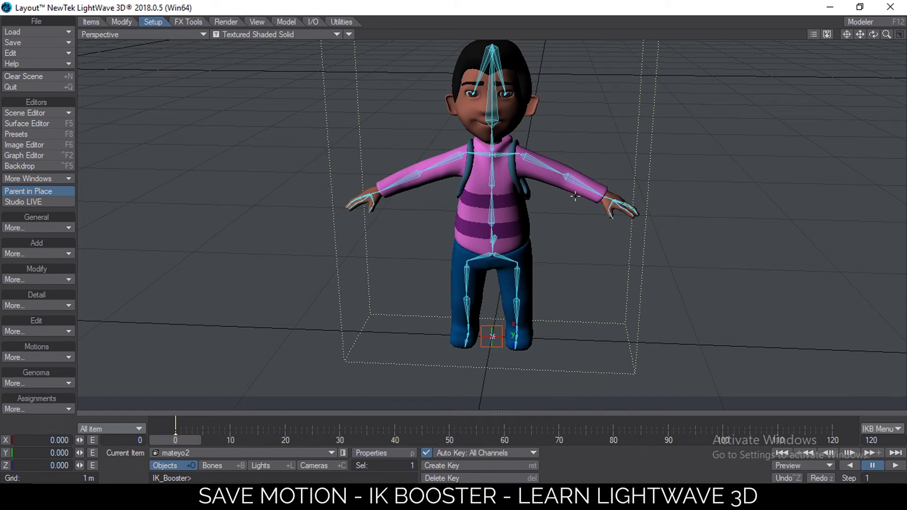
- Load a motion file from the walking folder onto the character with start frame 0 and 0 pre and post mix frames
right_click(459, 189)
mouse_move(491, 227)
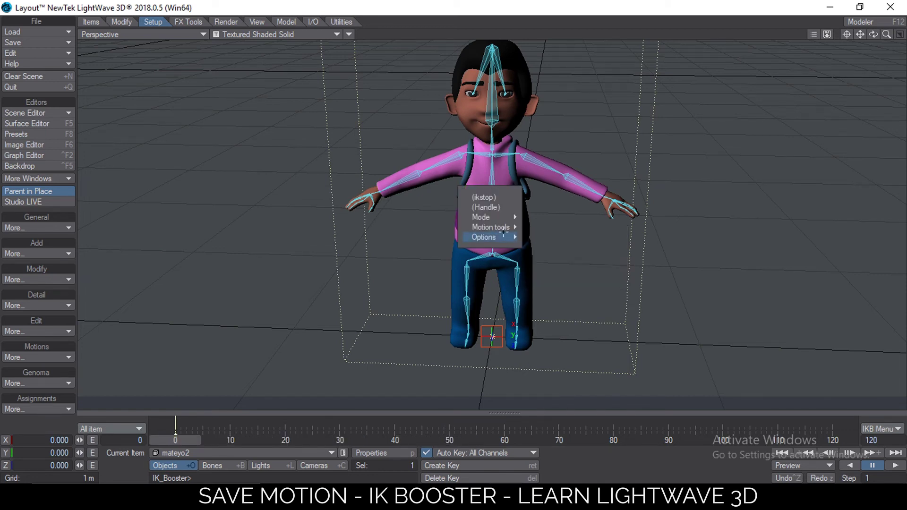
left_click(554, 276)
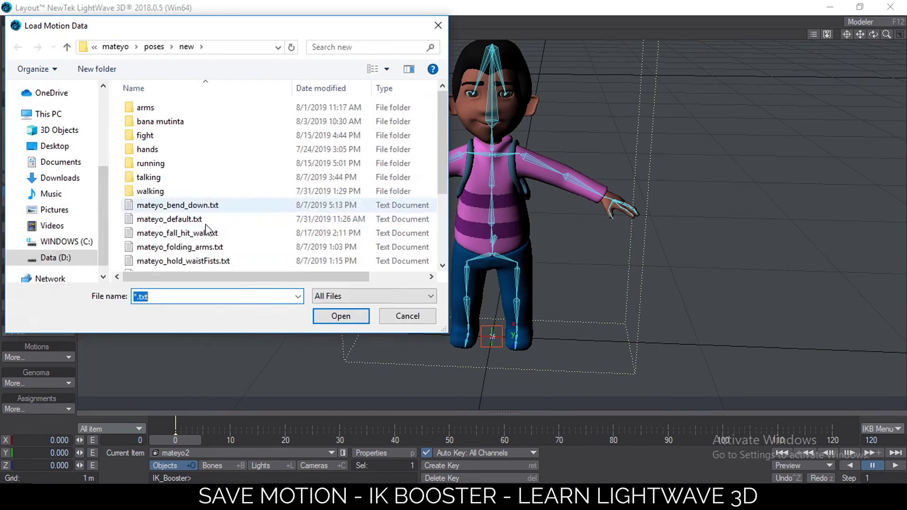
scroll(173, 239, "down", 2)
scroll(173, 238, "up", 3)
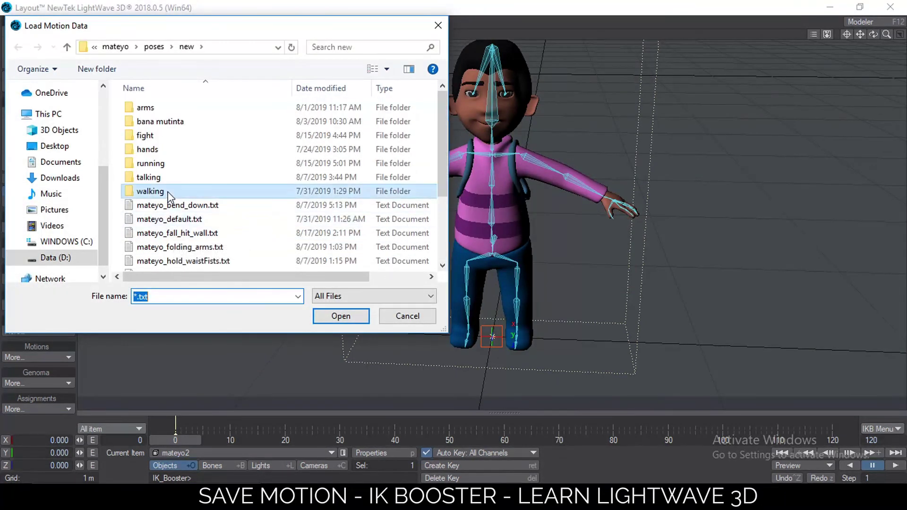
double_click(165, 191)
double_click(179, 136)
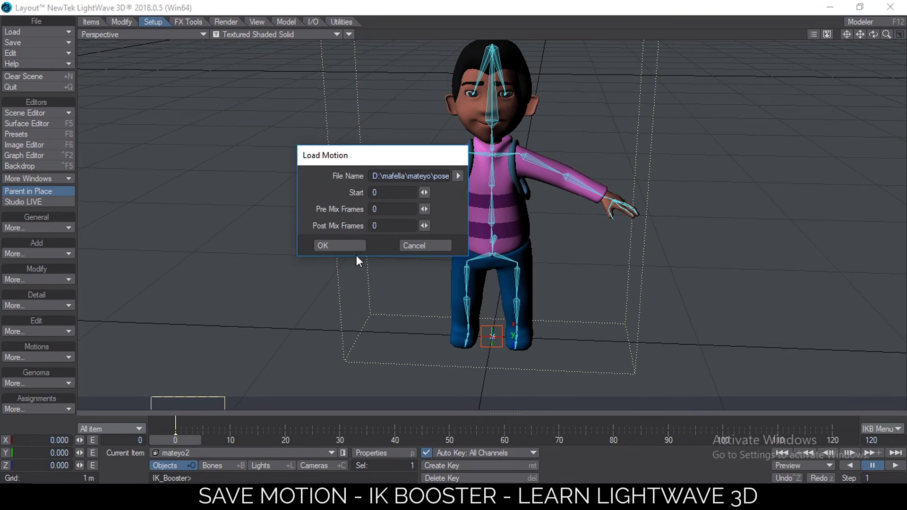
left_click(350, 244)
- Hide the bones in the viewport while the loaded walk plays, and return to frame 0 after pausing
left_click(895, 465)
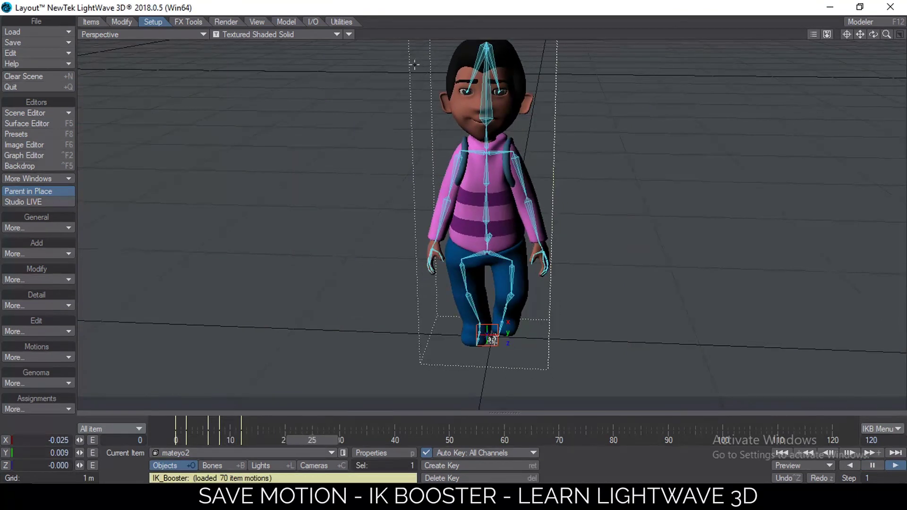
left_click(349, 34)
left_click(354, 43)
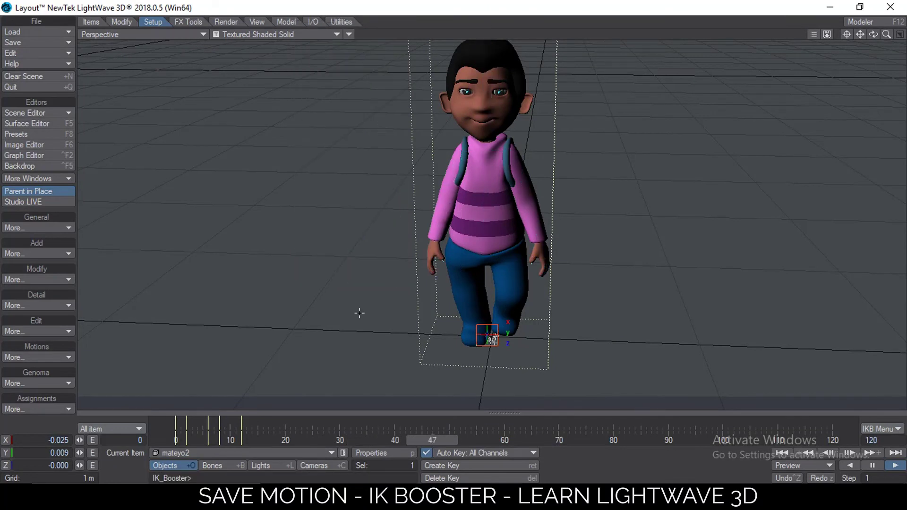
left_click(872, 465)
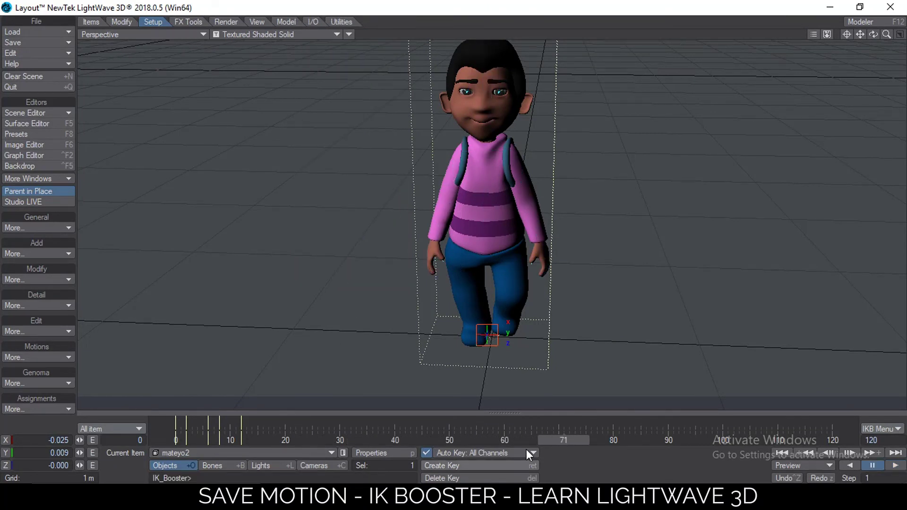
left_click_drag(563, 440, 178, 438)
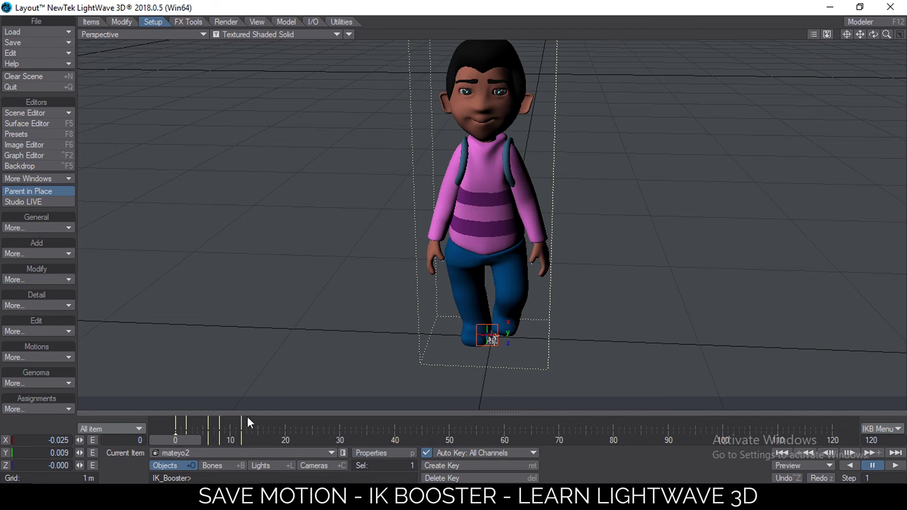
- Copy all the walk keys from frames 0 to 12 and paste them at frame 12
mouse_move(249, 423)
left_mouse_down()
mouse_move(175, 422)
mouse_move(248, 423)
left_mouse_up()
right_click(240, 423)
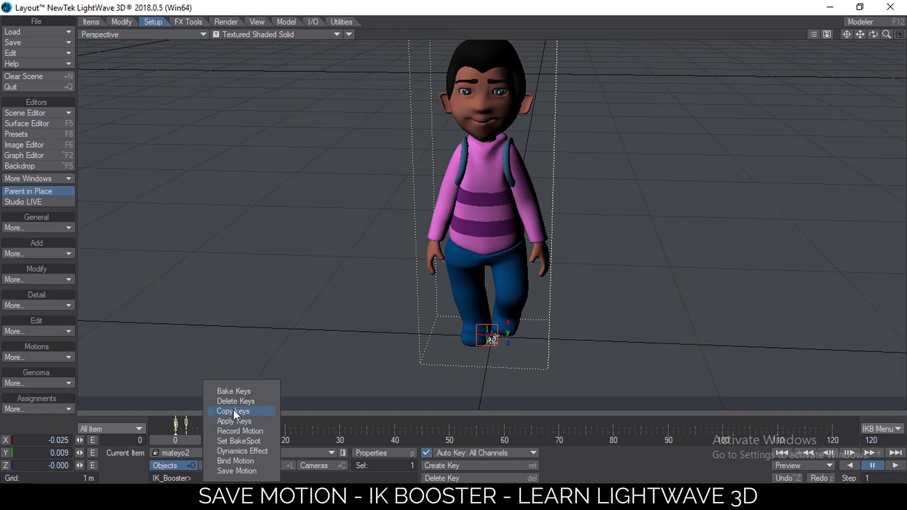
left_click(232, 410)
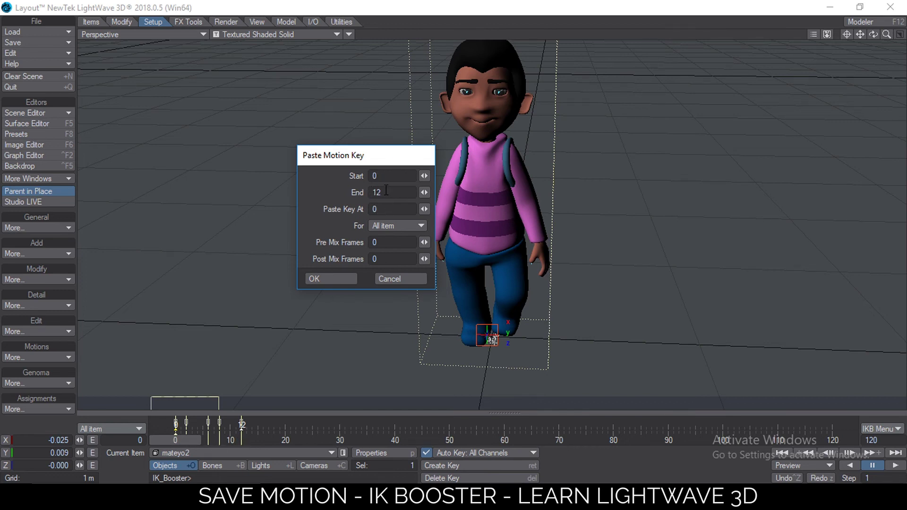
left_click(389, 279)
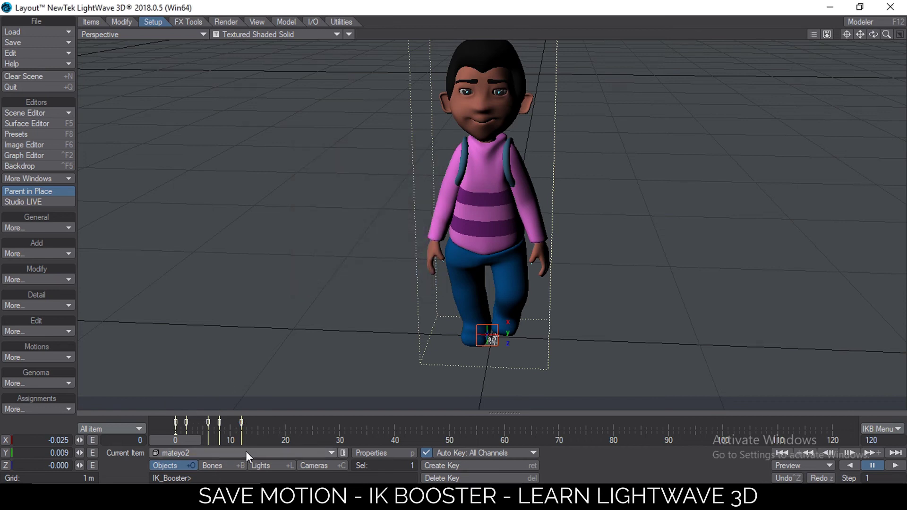
right_click(242, 420)
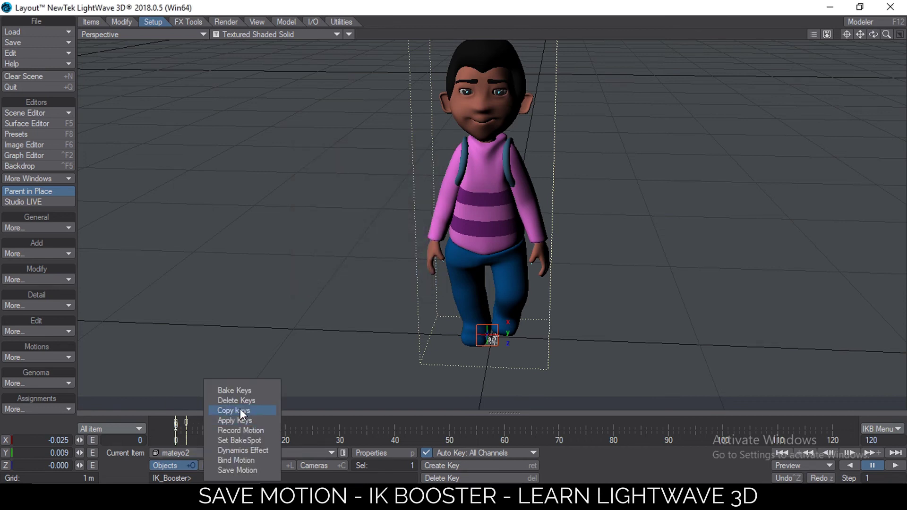
left_click(241, 410)
left_click(346, 277)
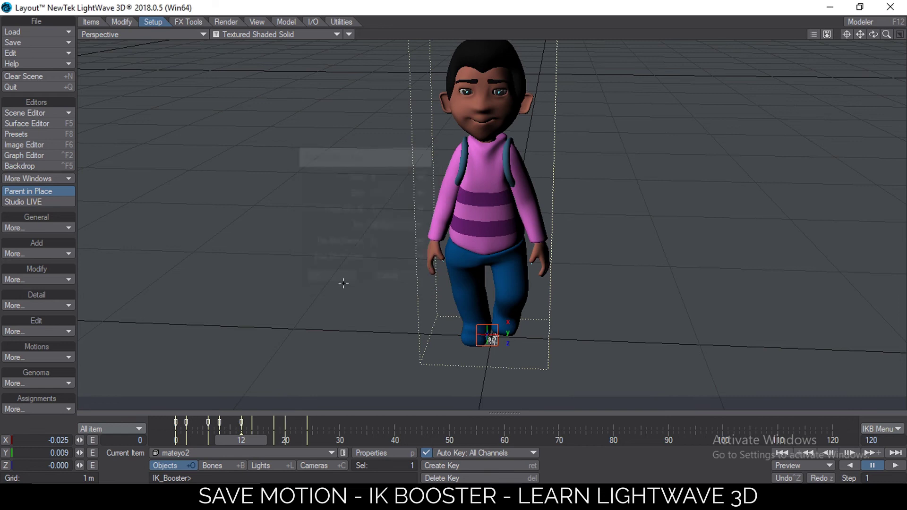
- Copy the walk keys from frame 0 with the end frame set to 100, and paste them at frame 24
mouse_move(234, 444)
left_mouse_down()
mouse_move(170, 444)
mouse_move(228, 444)
left_mouse_up()
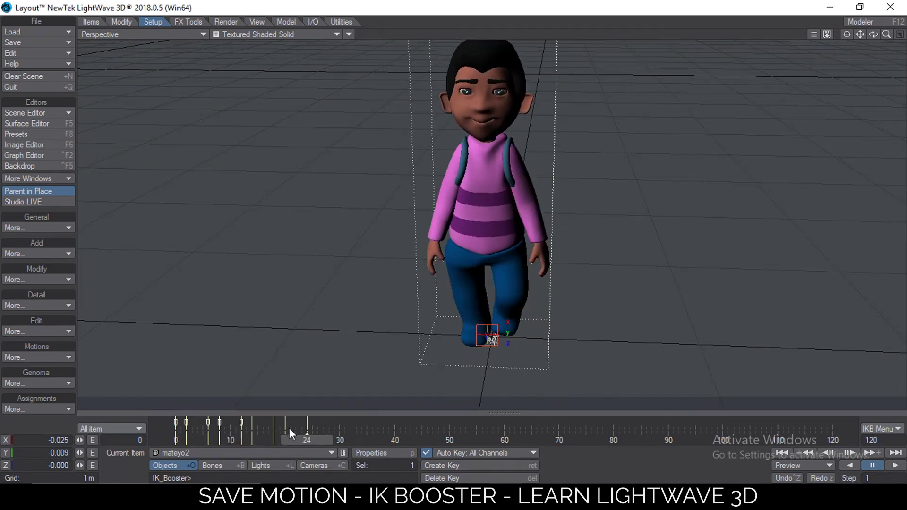
left_click_drag(325, 422, 173, 422)
right_click(309, 420)
left_click(314, 410)
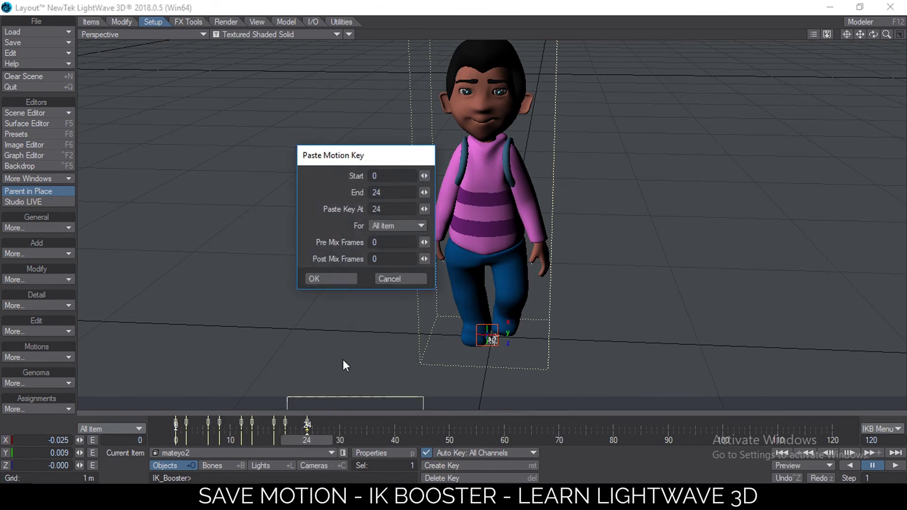
left_click_drag(390, 190, 299, 192)
type("100")
left_click(345, 279)
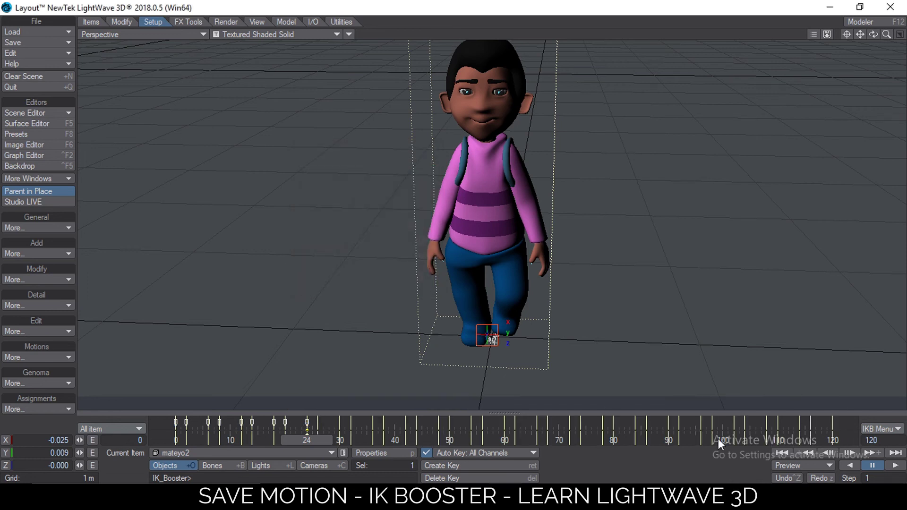
- Play the repeated walk cycle from frame 0, check it from a lower front view, and pause it
left_click_drag(317, 445, 176, 440)
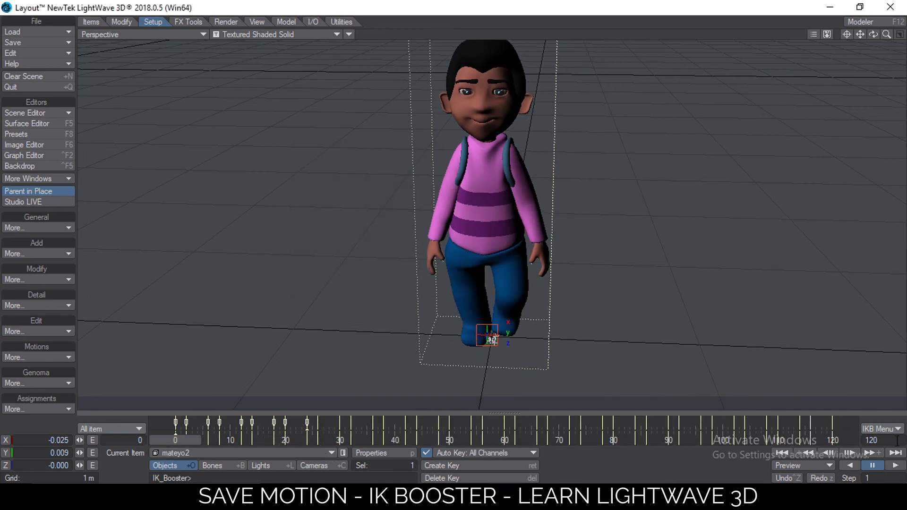
left_click(894, 467)
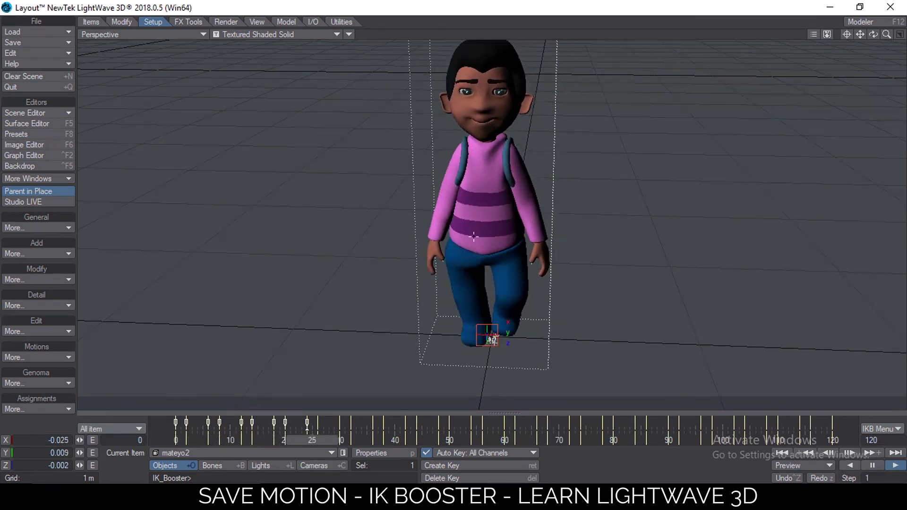
left_click_drag(473, 239, 518, 225, "alt")
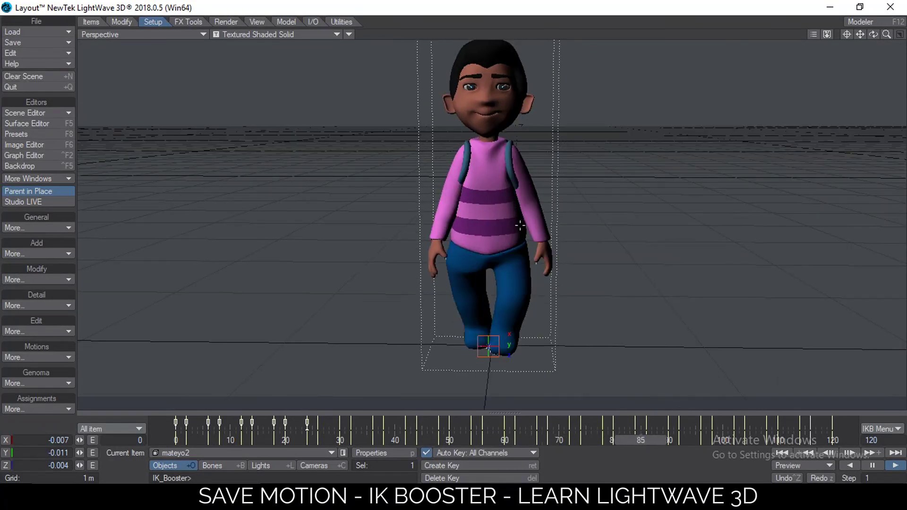
left_click(872, 461)
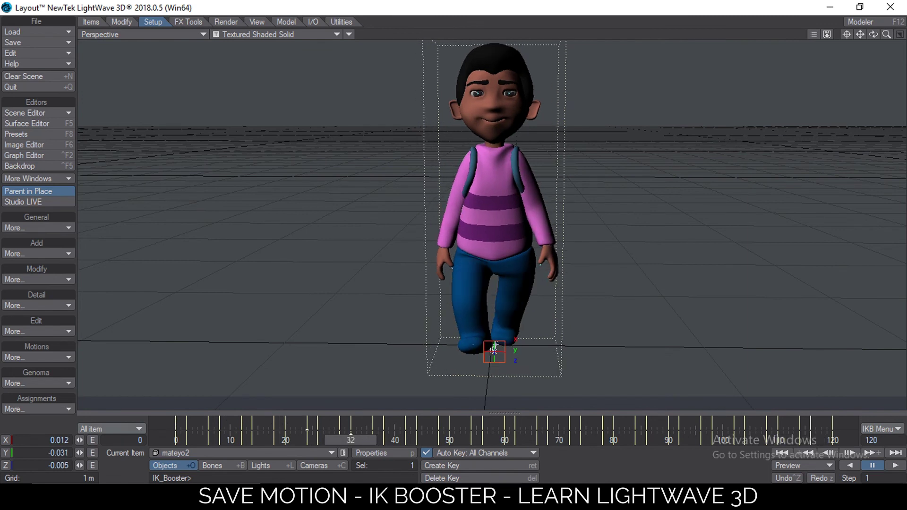
- Examine the walk cycle from the character's side by scrubbing through its frames
key("shift+Left")
left_click(426, 437)
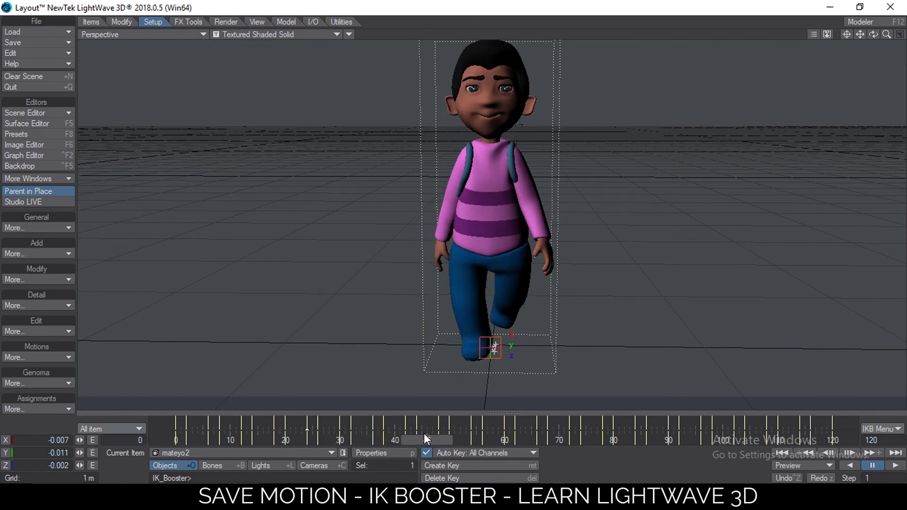
left_click_drag(643, 257, 609, 257, "ctrl+alt")
left_click_drag(493, 305, 424, 257, "alt")
left_click_drag(569, 238, 556, 238, "alt")
left_click_drag(420, 438, 175, 440)
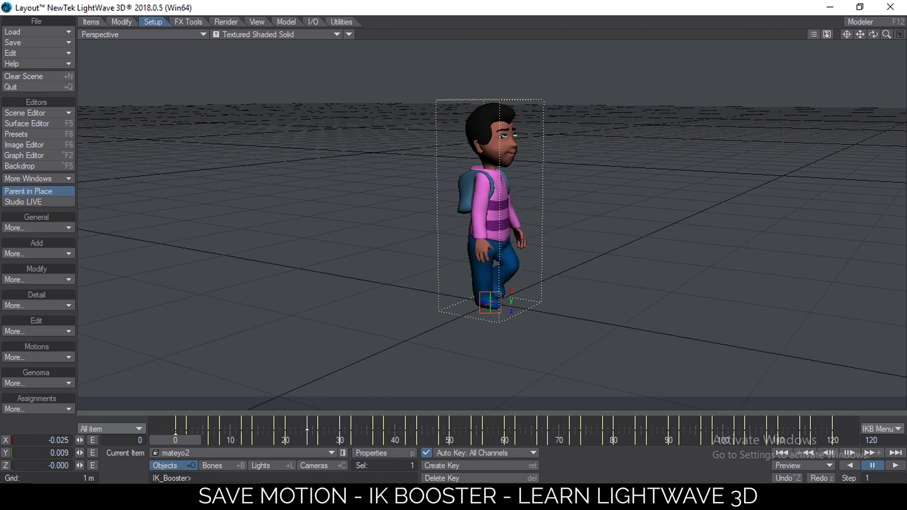
left_click_drag(448, 439, 274, 440)
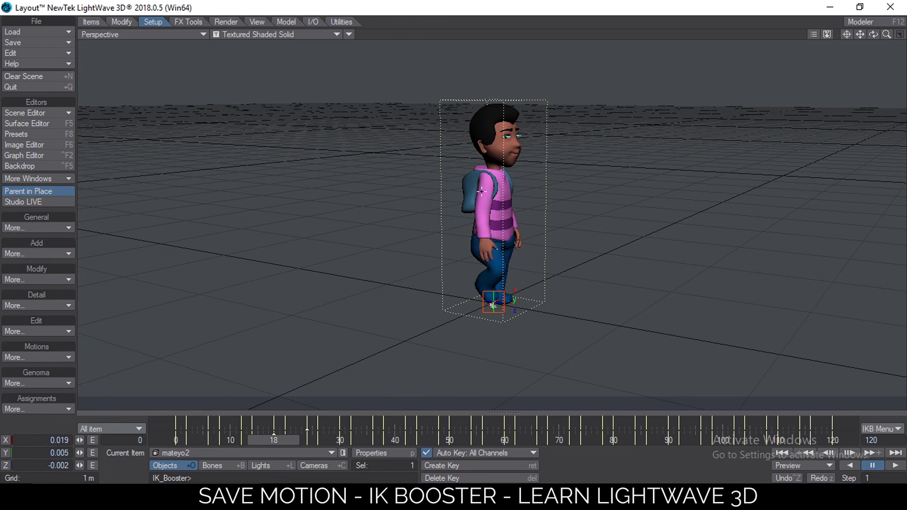
- Remove the IK_Booster custom object from mateyo2's appearance properties and close the properties
key("p")
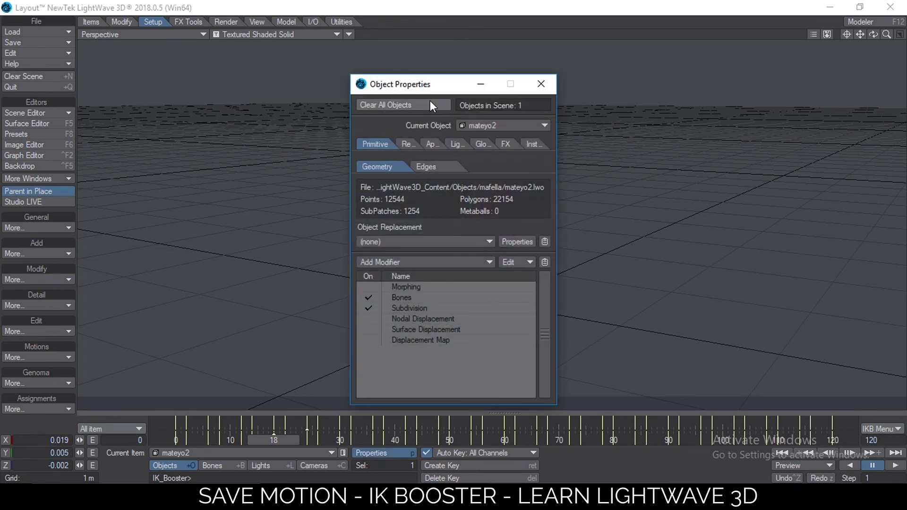
left_click(428, 144)
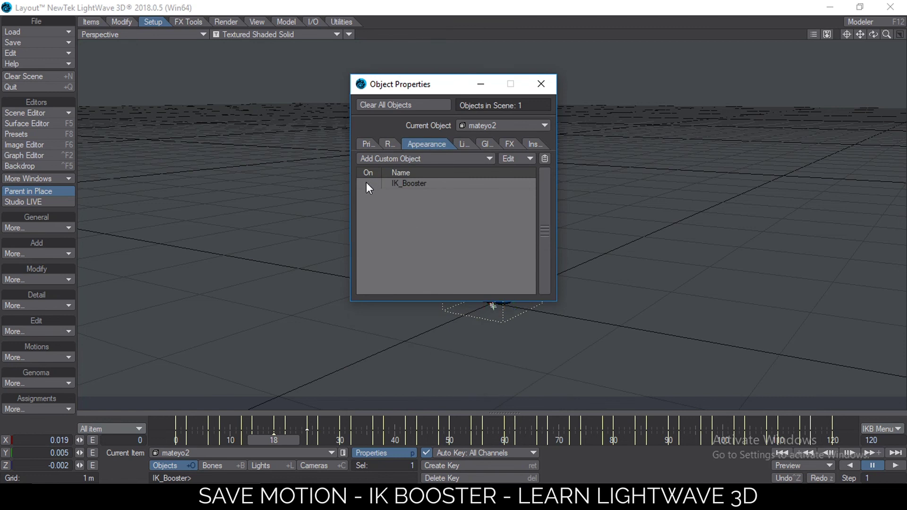
right_click(434, 181)
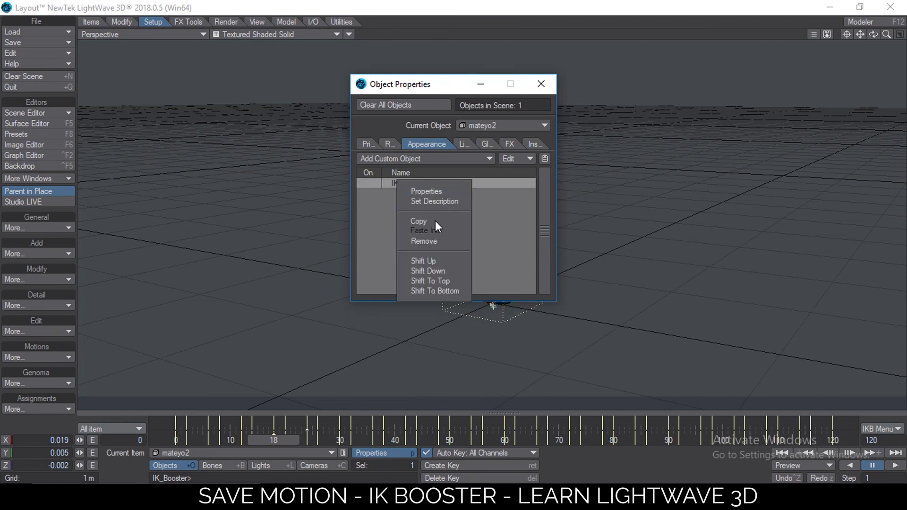
left_click(433, 242)
left_click(541, 84)
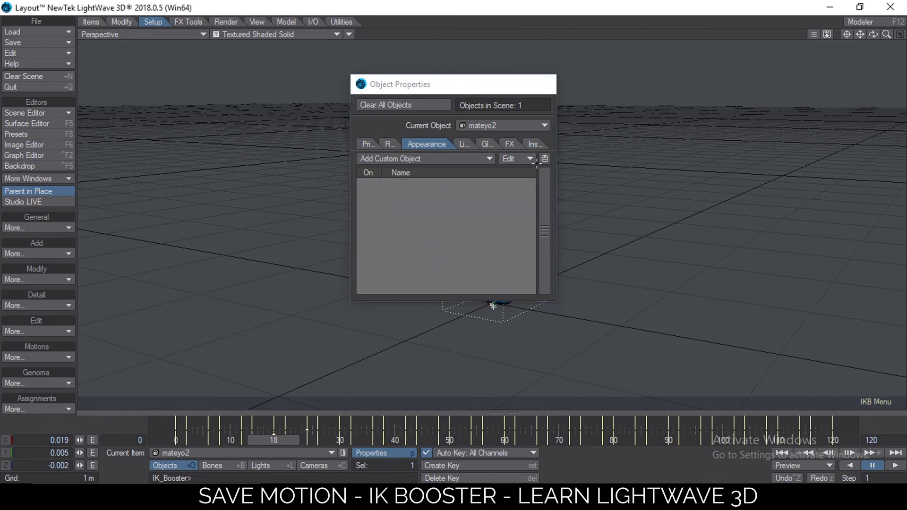
- Play the walk from frame 0 and select the light to view the character without its bounding box
left_click_drag(273, 440, 175, 440)
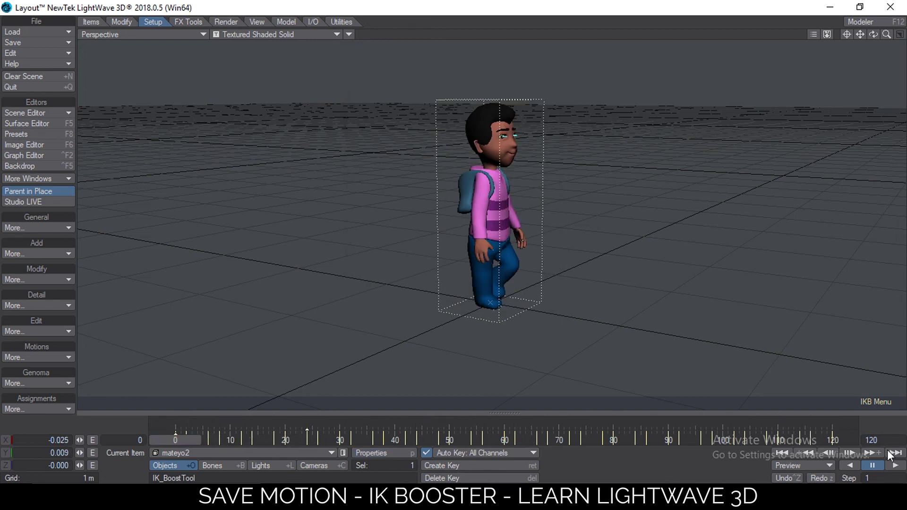
left_click(894, 466)
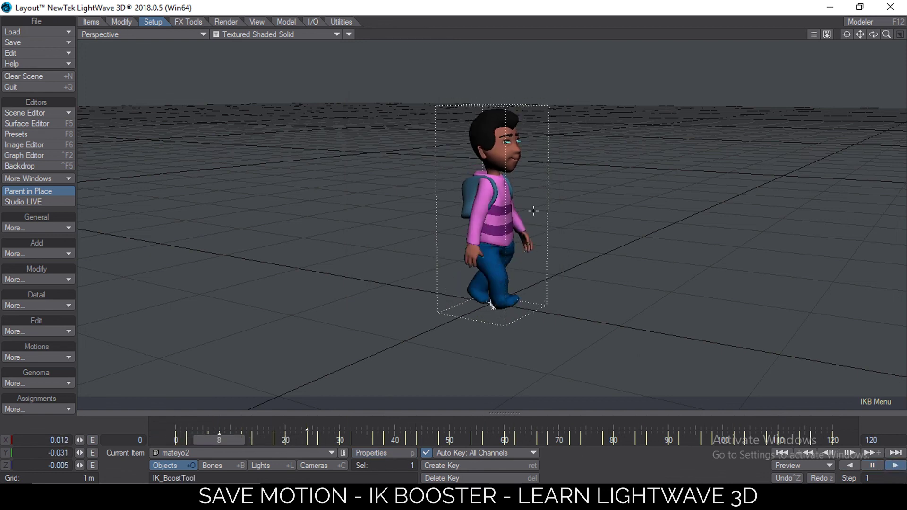
mouse_move(574, 223)
left_mouse_down("alt")
mouse_move(430, 210)
mouse_move(559, 218)
left_mouse_up("alt")
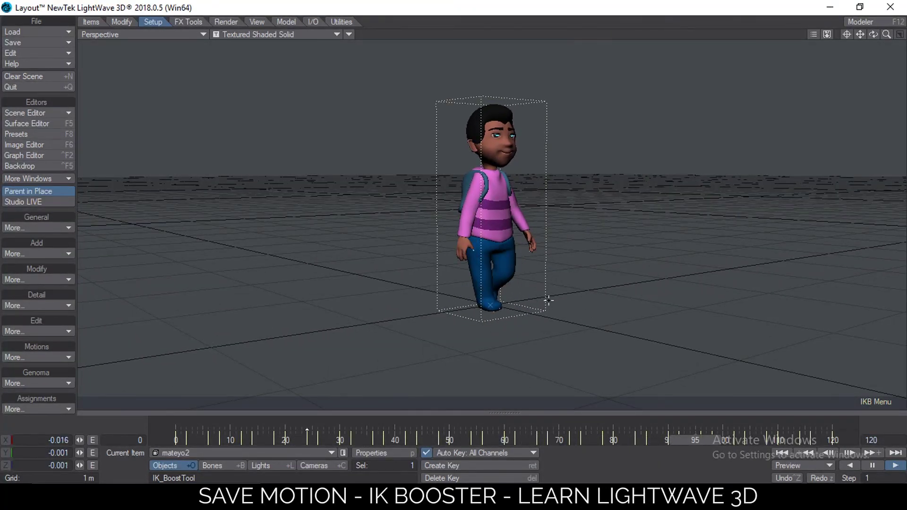
left_click(273, 465)
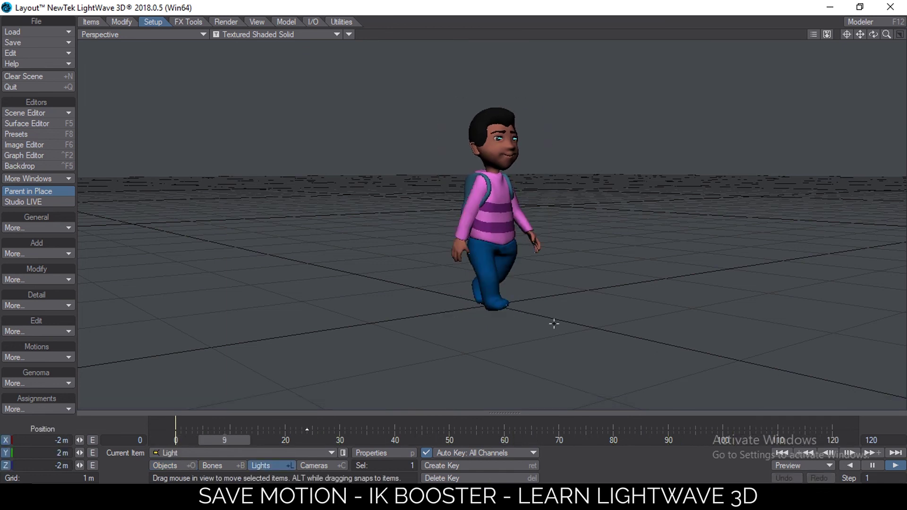
left_click_drag(555, 221, 542, 191, "alt")
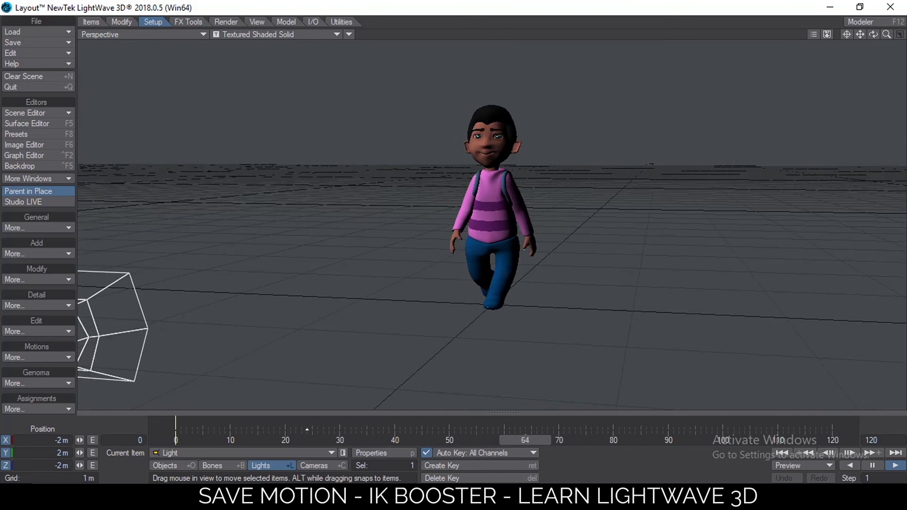